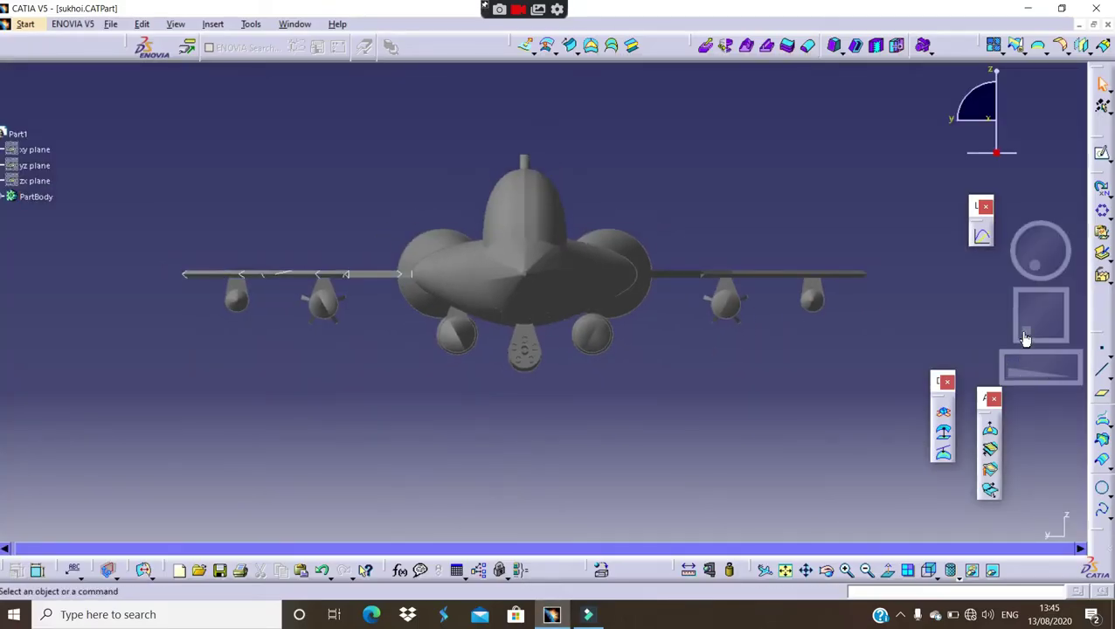
Orient the jet to view its underside and hide the wing edge line near the intake.
{"action": "left_click_drag", "start_coordinate": [1029, 253], "coordinate": [1049, 275]}
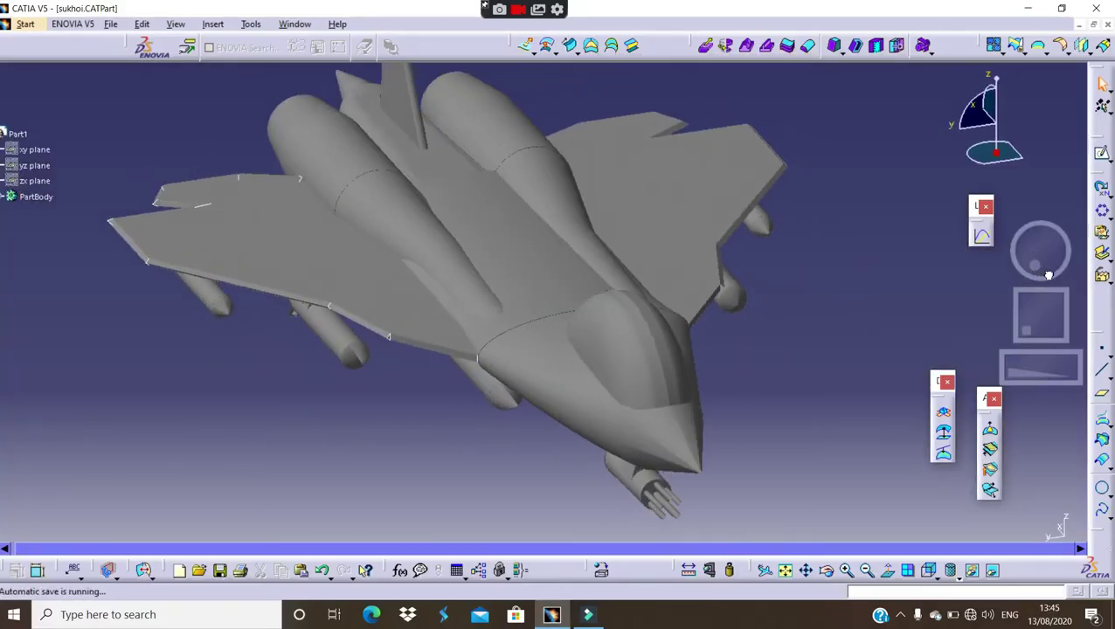
{"action": "left_click_drag", "start_coordinate": [1064, 378], "coordinate": [1036, 333]}
{"action": "mouse_move", "coordinate": [1038, 257]}
{"action": "left_mouse_down"}
{"action": "mouse_move", "coordinate": [1044, 236]}
{"action": "mouse_move", "coordinate": [1028, 241]}
{"action": "mouse_move", "coordinate": [1063, 245]}
{"action": "mouse_move", "coordinate": [1066, 269]}
{"action": "mouse_move", "coordinate": [1057, 237]}
{"action": "mouse_move", "coordinate": [1013, 284]}
{"action": "mouse_move", "coordinate": [1049, 243]}
{"action": "mouse_move", "coordinate": [1042, 293]}
{"action": "left_mouse_up"}
{"action": "mouse_move", "coordinate": [1017, 377]}
{"action": "left_mouse_down"}
{"action": "mouse_move", "coordinate": [1024, 323]}
{"action": "mouse_move", "coordinate": [975, 289]}
{"action": "left_mouse_up"}
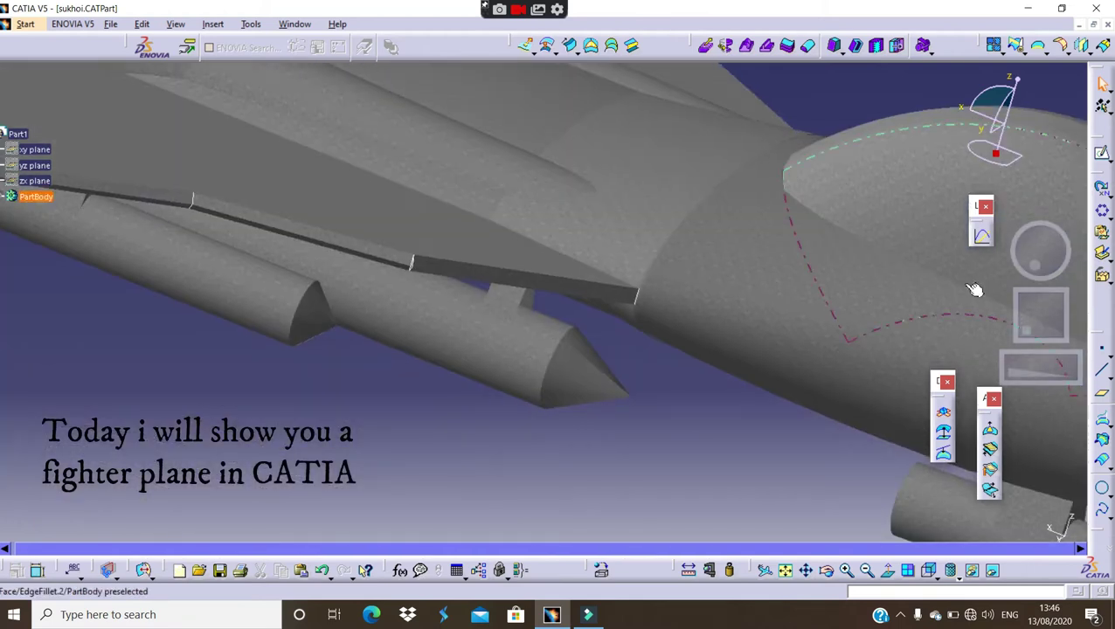
{"action": "right_click", "coordinate": [637, 296]}
{"action": "left_click", "coordinate": [664, 339]}
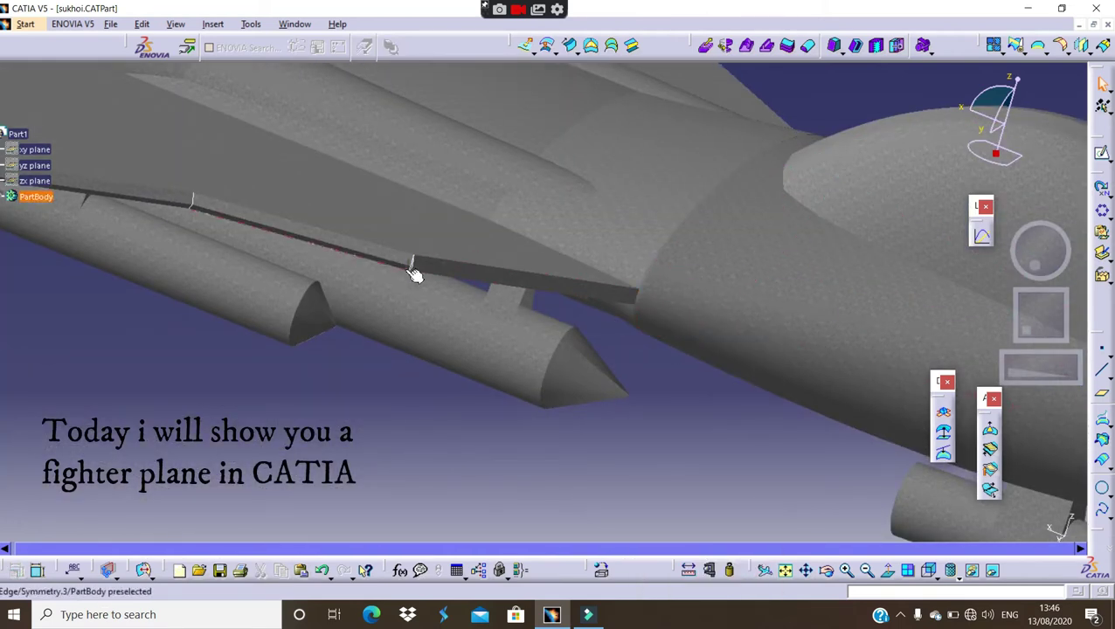
Inspect further wing edge lines from the nose and from below, leaving them unchanged.
{"action": "left_click_drag", "start_coordinate": [1034, 246], "coordinate": [1005, 234]}
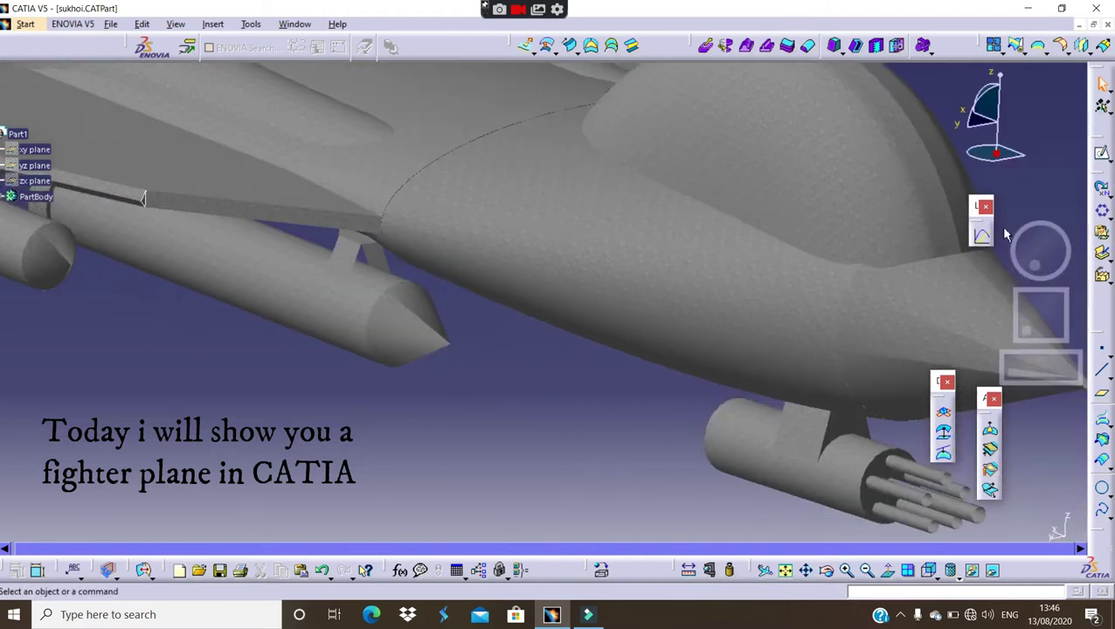
{"action": "mouse_move", "coordinate": [1018, 302]}
{"action": "left_mouse_down"}
{"action": "mouse_move", "coordinate": [1053, 281]}
{"action": "mouse_move", "coordinate": [1038, 244]}
{"action": "mouse_move", "coordinate": [1020, 281]}
{"action": "mouse_move", "coordinate": [1020, 370]}
{"action": "mouse_move", "coordinate": [754, 177]}
{"action": "left_mouse_up"}
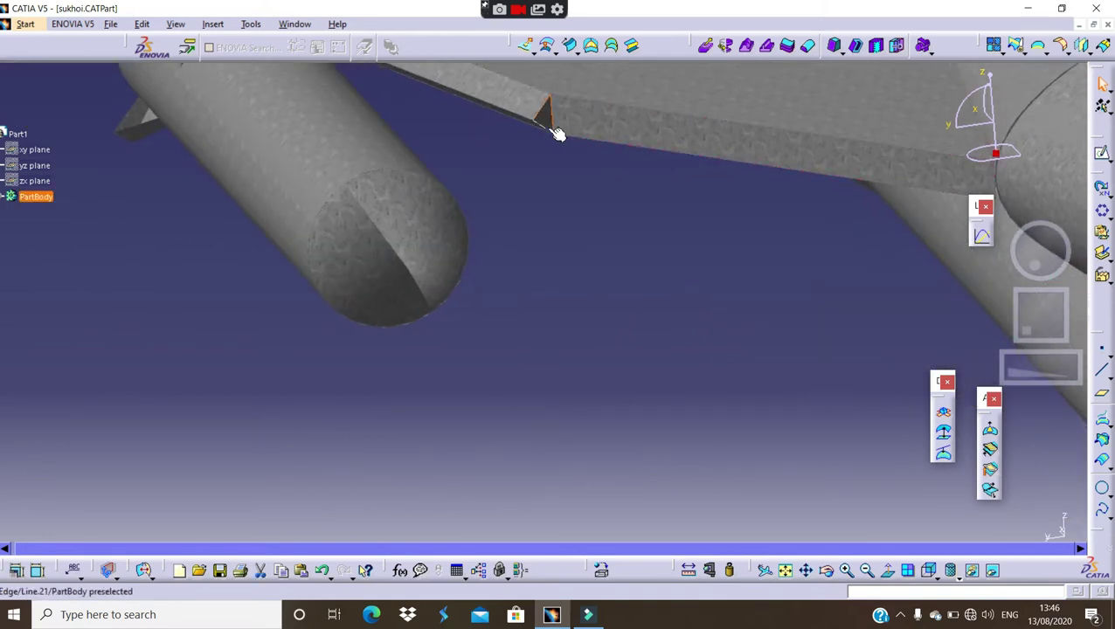
{"action": "right_click", "coordinate": [557, 132]}
{"action": "key", "text": "Escape"}
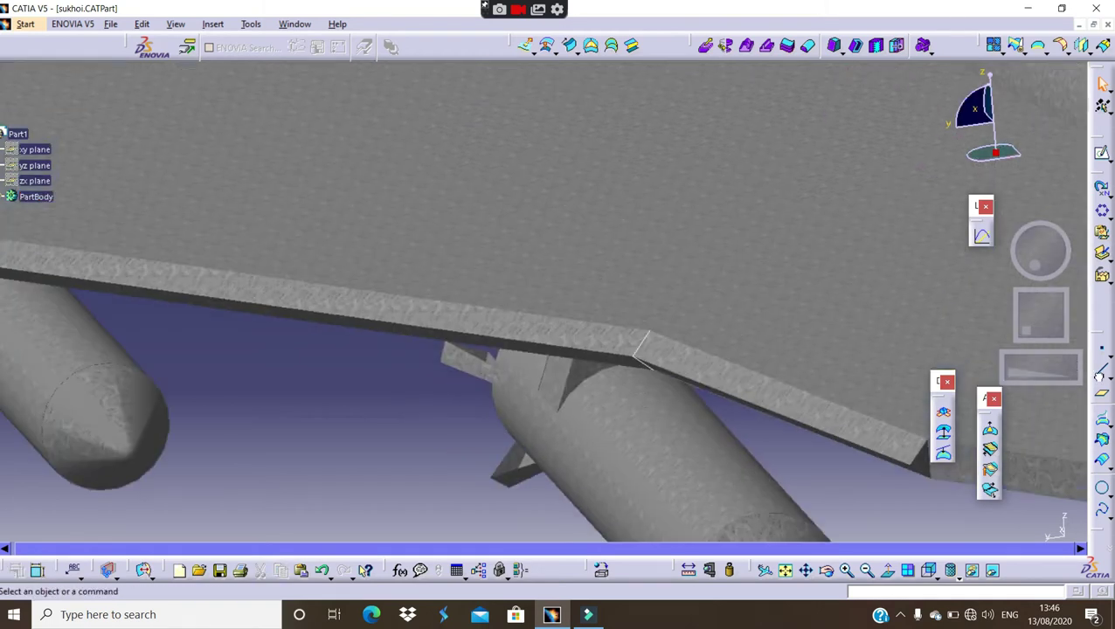
{"action": "left_click_drag", "start_coordinate": [1038, 326], "coordinate": [689, 297]}
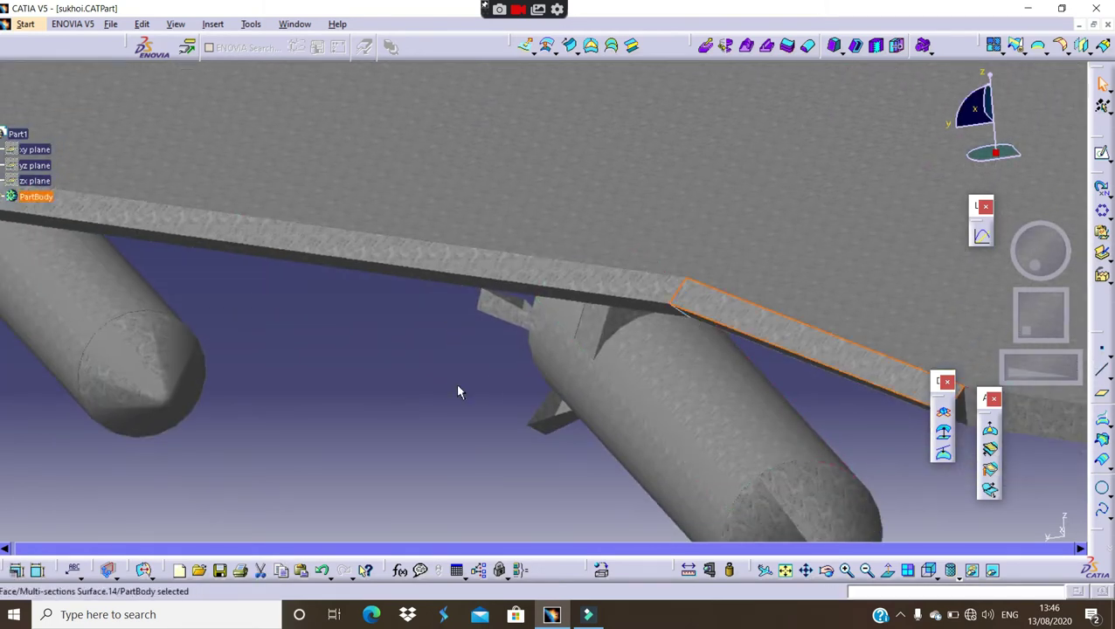
{"action": "right_click", "coordinate": [679, 312]}
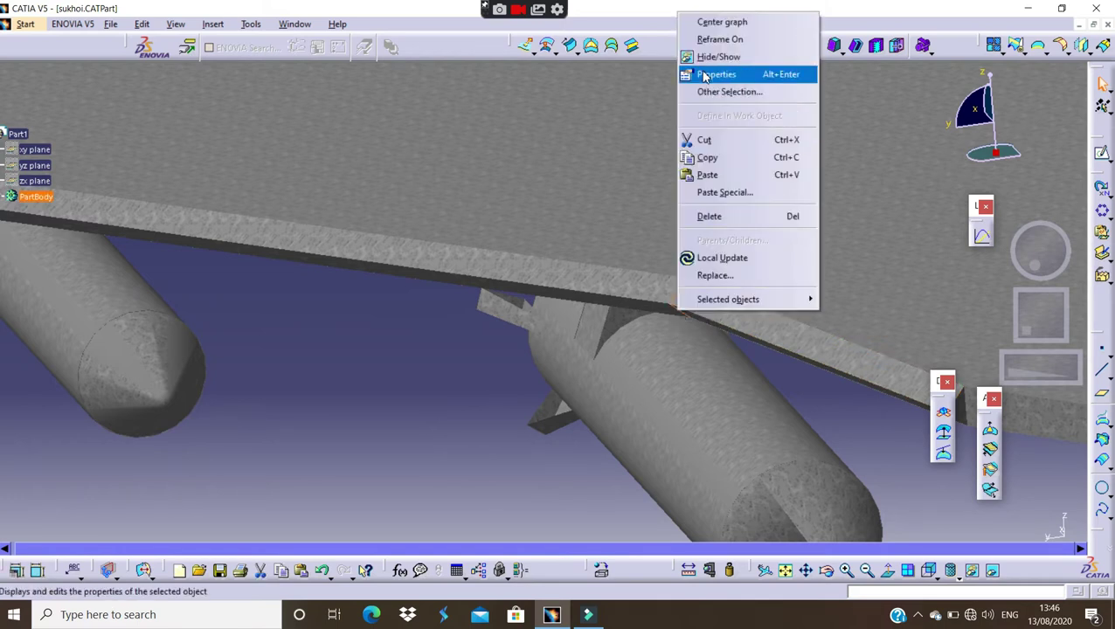
{"action": "key", "text": "Escape"}
Hide the wing tip edge line, dismiss the update error and undo the flat wrap surface.
{"action": "middle_click_drag", "start_coordinate": [1025, 315], "coordinate": [339, 326]}
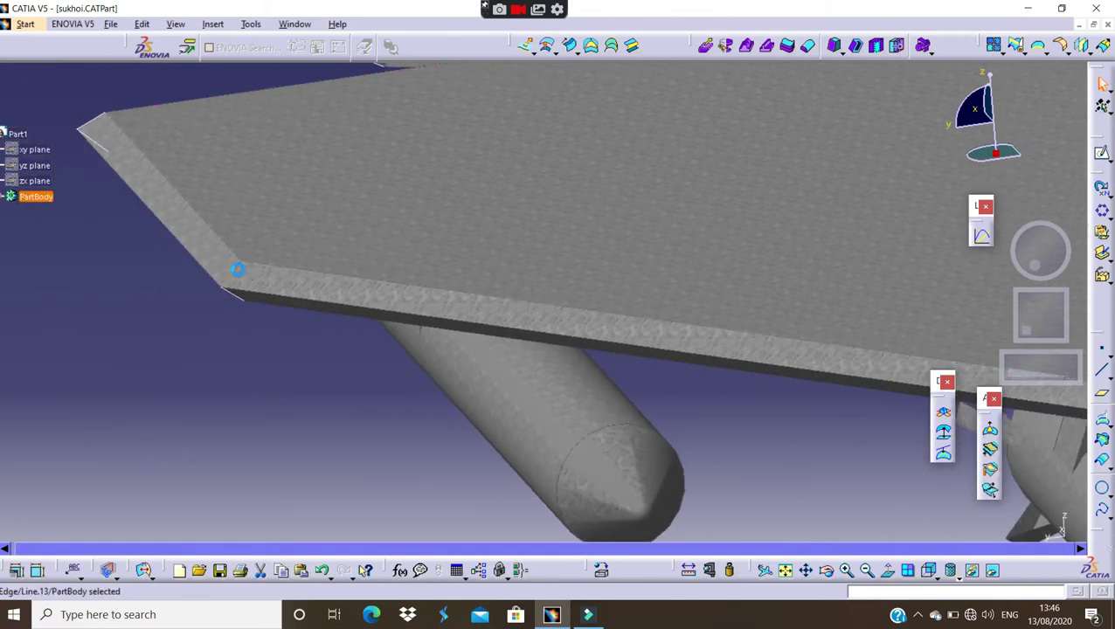
{"action": "right_click", "coordinate": [101, 148]}
{"action": "left_click", "coordinate": [137, 185]}
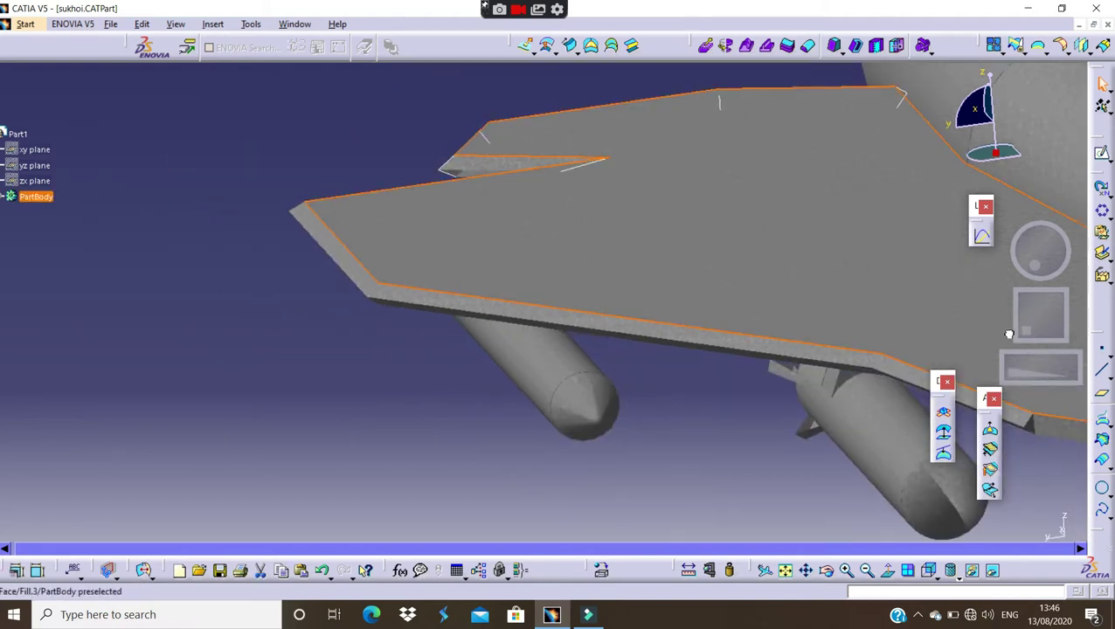
{"action": "left_click", "coordinate": [1046, 534]}
{"action": "type", "text": "z"}
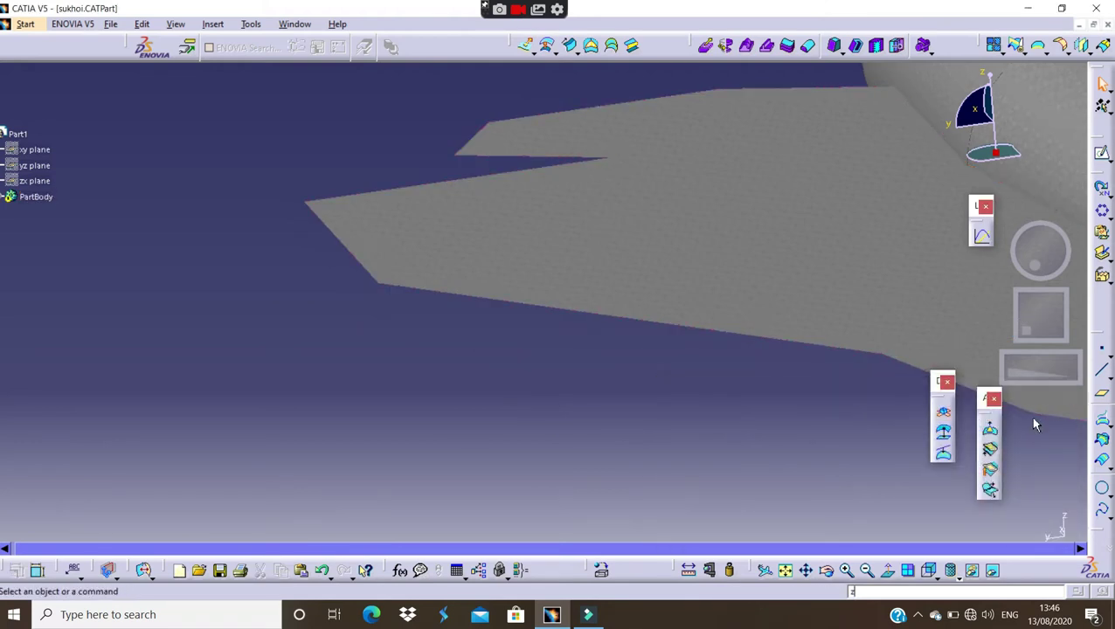
{"action": "key", "text": "ctrl+z"}
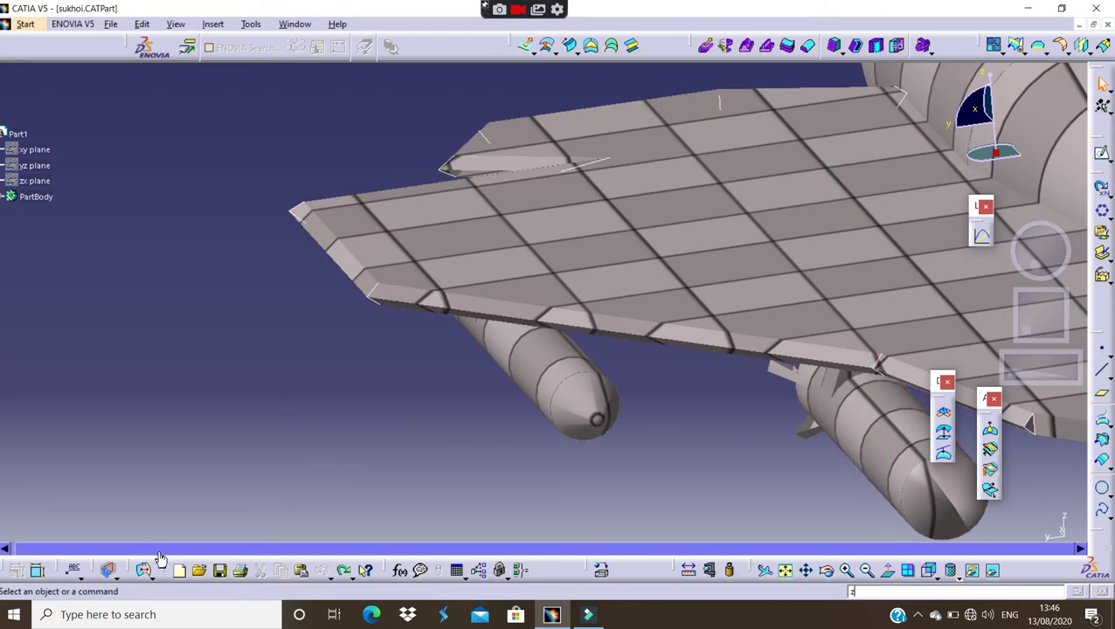
Redo and re-undo the wrap surface so it stays removed, then view the whole jet.
{"action": "left_click", "coordinate": [345, 570]}
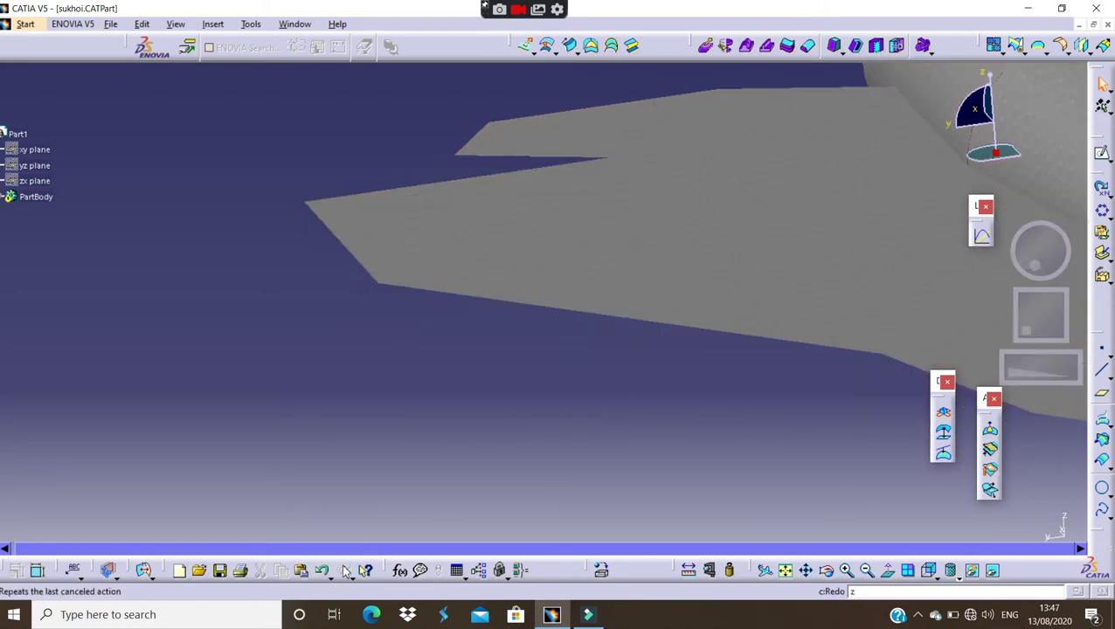
{"action": "left_click", "coordinate": [321, 570]}
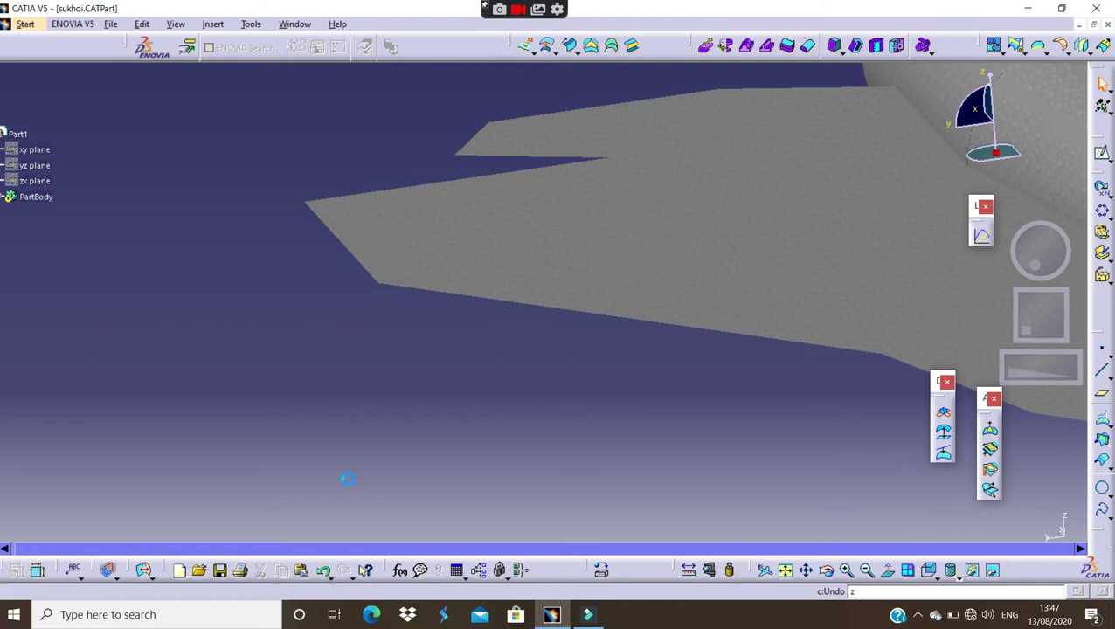
{"action": "mouse_move", "coordinate": [763, 395]}
{"action": "middle_mouse_down"}
{"action": "mouse_move", "coordinate": [1031, 378]}
{"action": "mouse_move", "coordinate": [874, 455]}
{"action": "middle_mouse_up"}
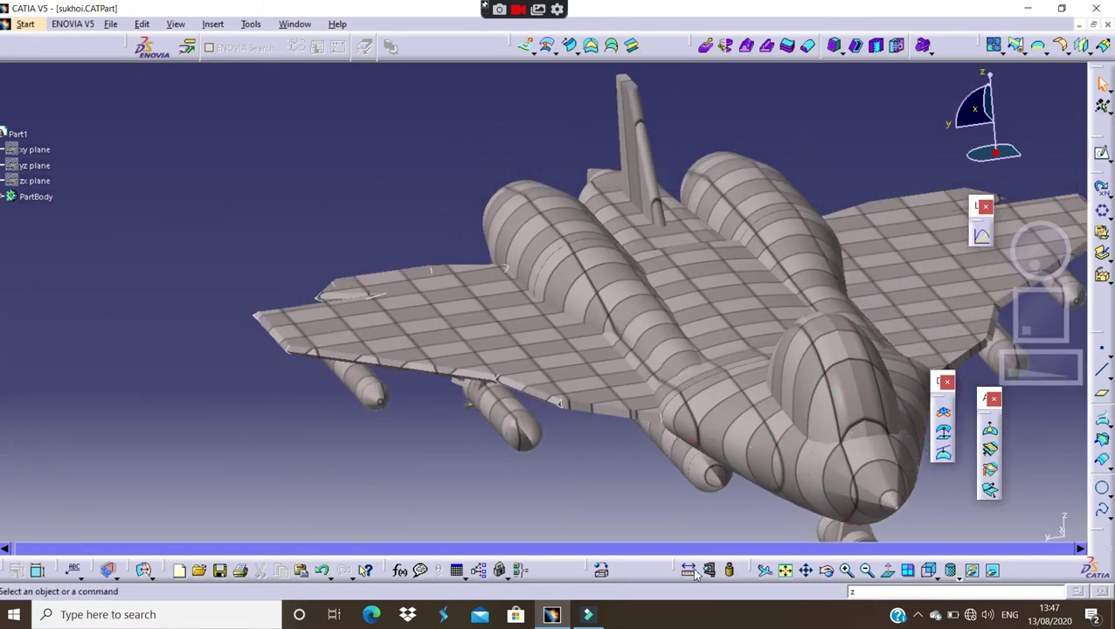
Apply the Default Material Catalog's White Wall material to the jet's PartBody.
{"action": "left_click", "coordinate": [600, 570]}
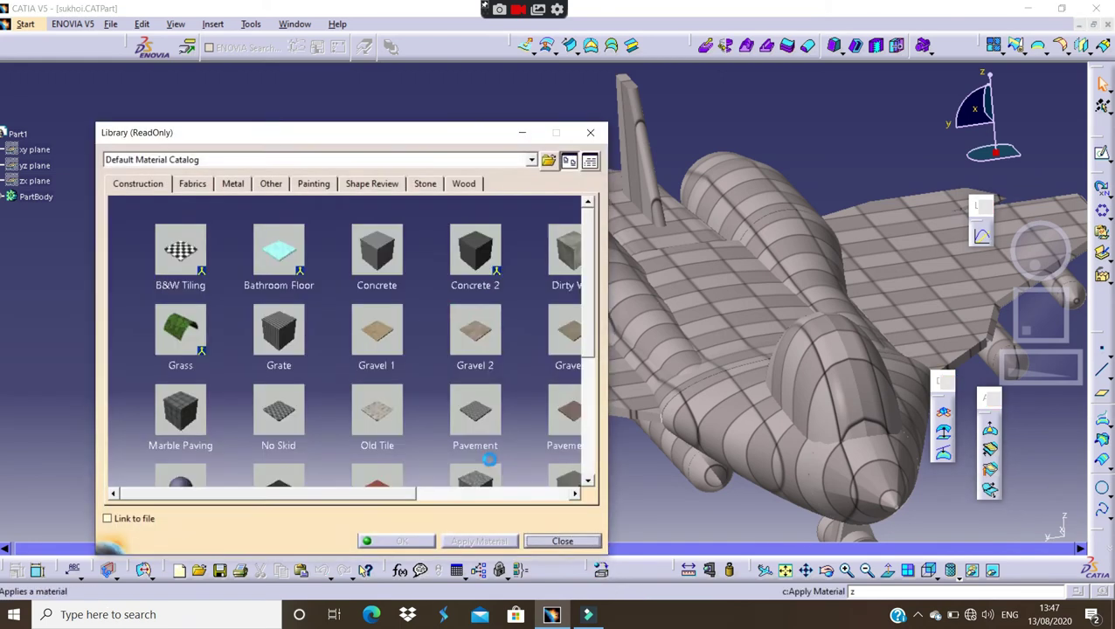
{"action": "middle_click_drag", "start_coordinate": [476, 395], "coordinate": [187, 164]}
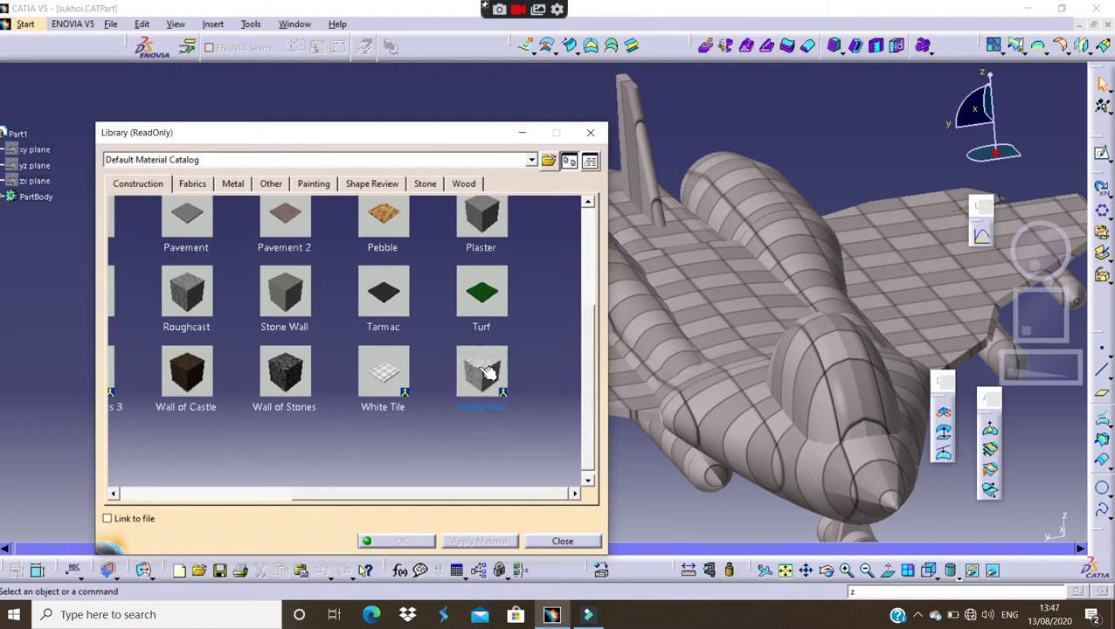
{"action": "left_click", "coordinate": [34, 197]}
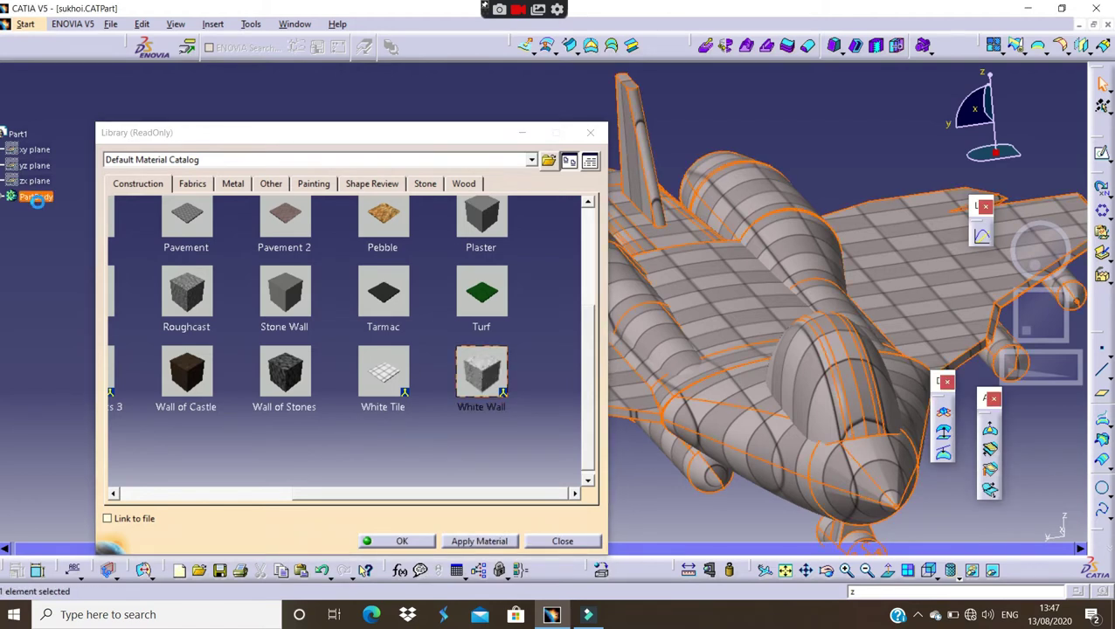
{"action": "left_click", "coordinate": [503, 543]}
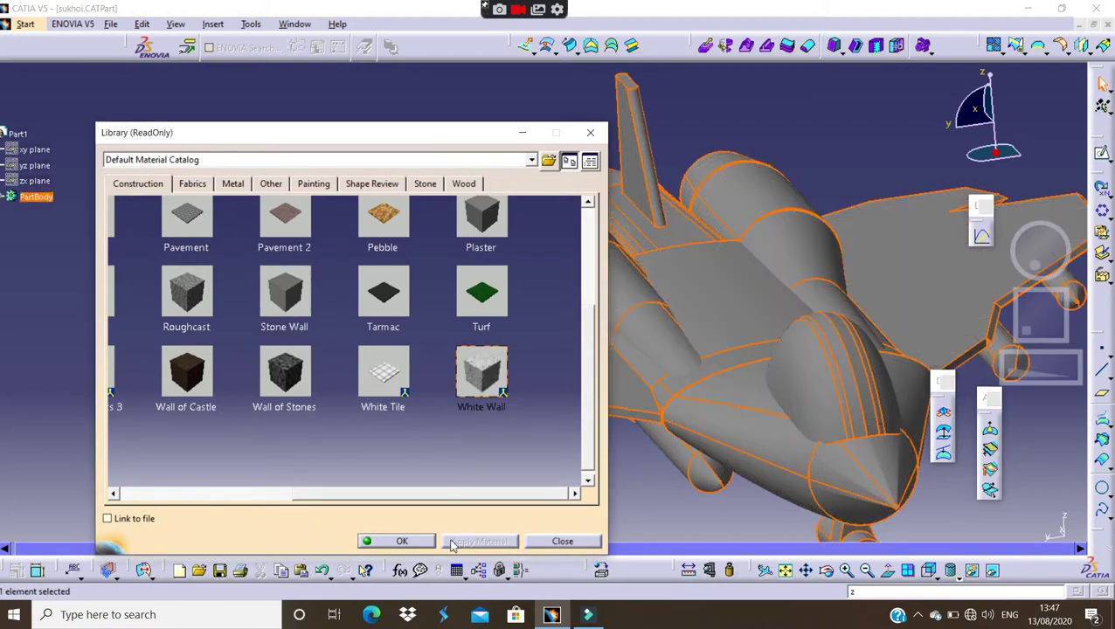
{"action": "left_click", "coordinate": [417, 544]}
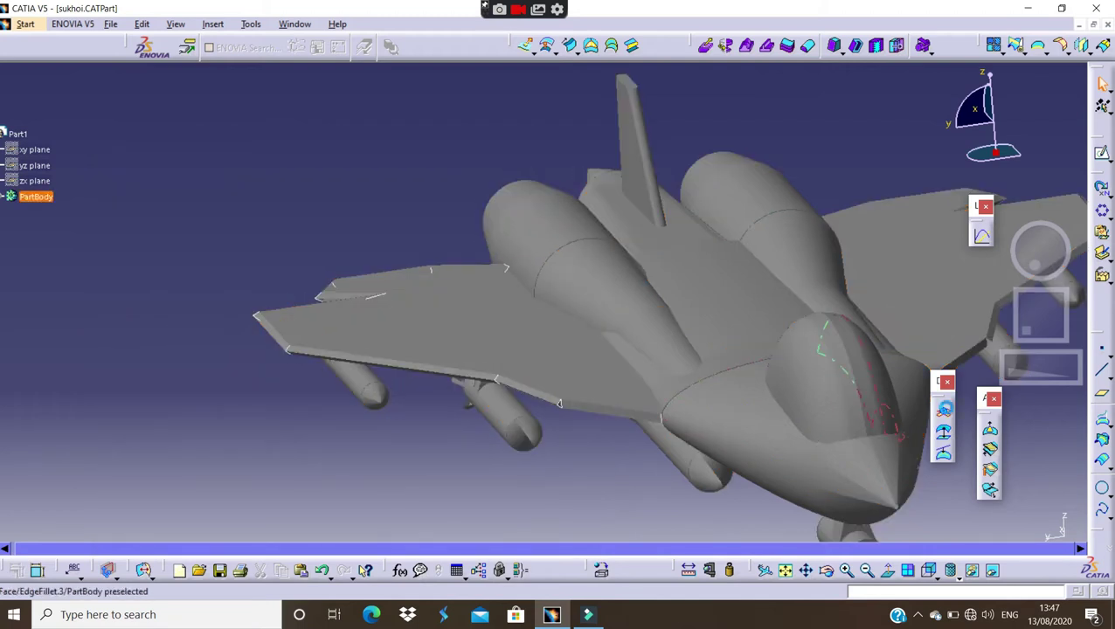
Hide the wing root edge line, the small wing-edge triangle and another wing edge line.
{"action": "middle_click_drag", "start_coordinate": [1024, 376], "coordinate": [1071, 365]}
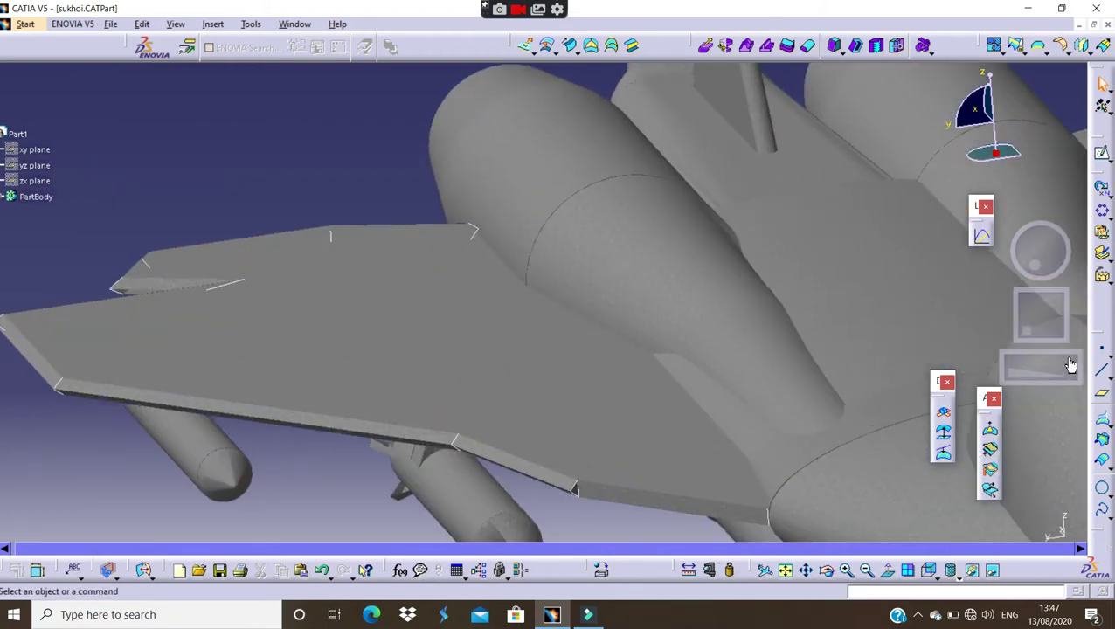
{"action": "middle_click_drag", "start_coordinate": [1048, 323], "coordinate": [709, 286]}
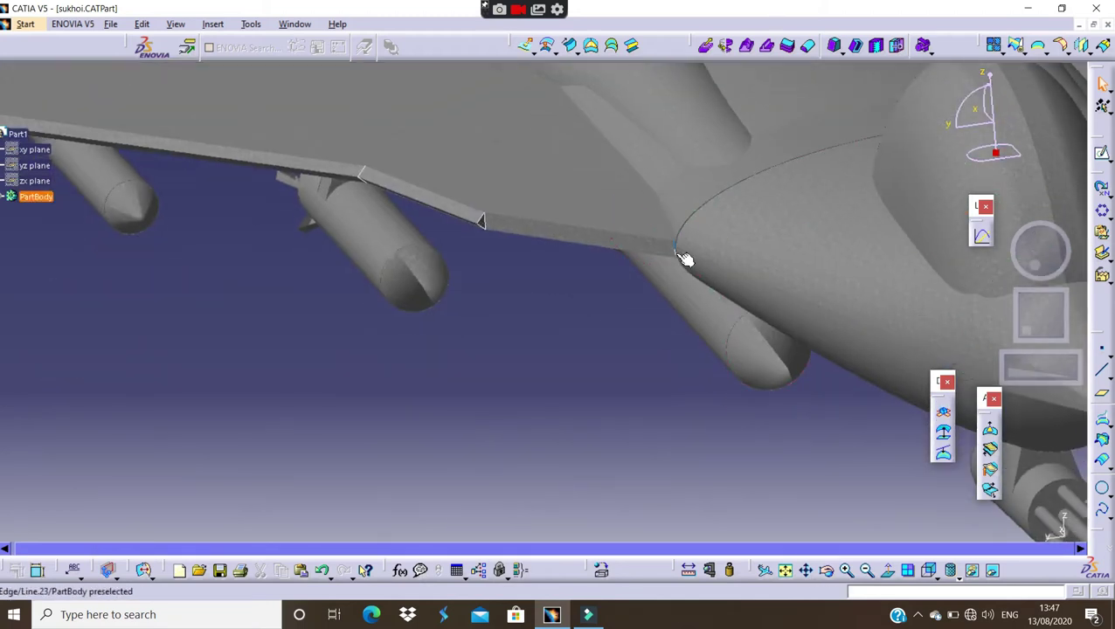
{"action": "right_click", "coordinate": [679, 254]}
{"action": "left_click", "coordinate": [699, 296]}
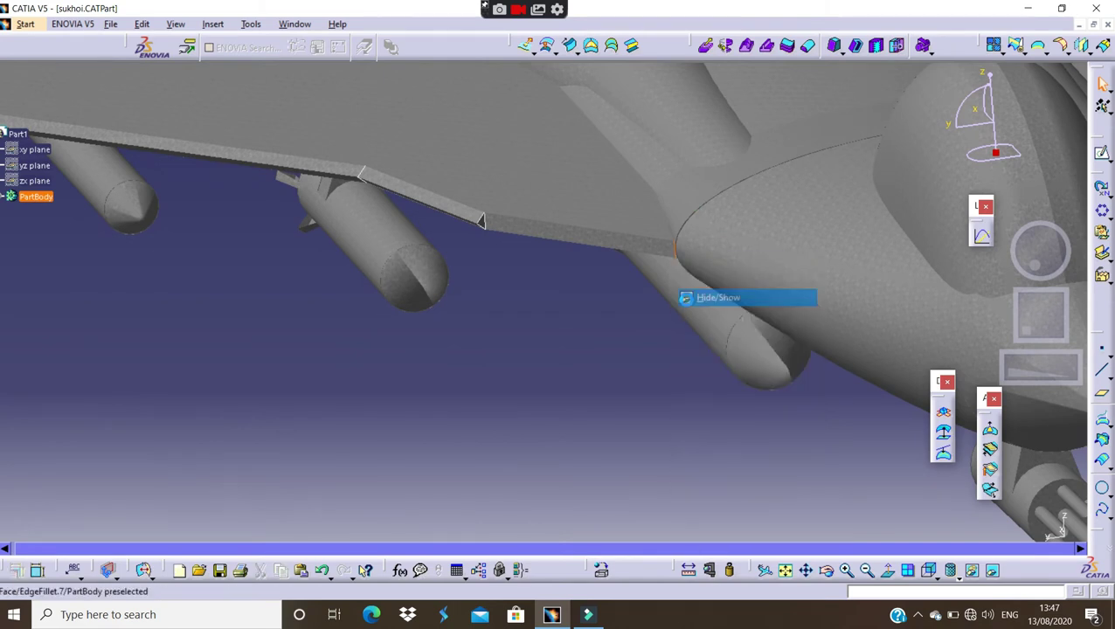
{"action": "middle_click_drag", "start_coordinate": [979, 256], "coordinate": [1042, 361]}
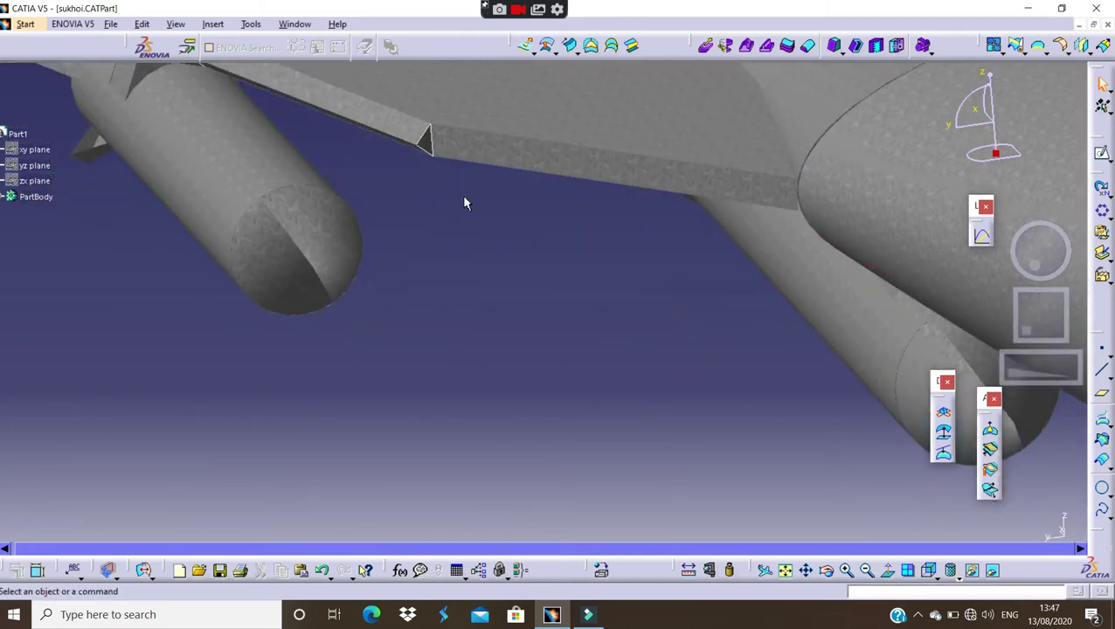
{"action": "right_click", "coordinate": [423, 155]}
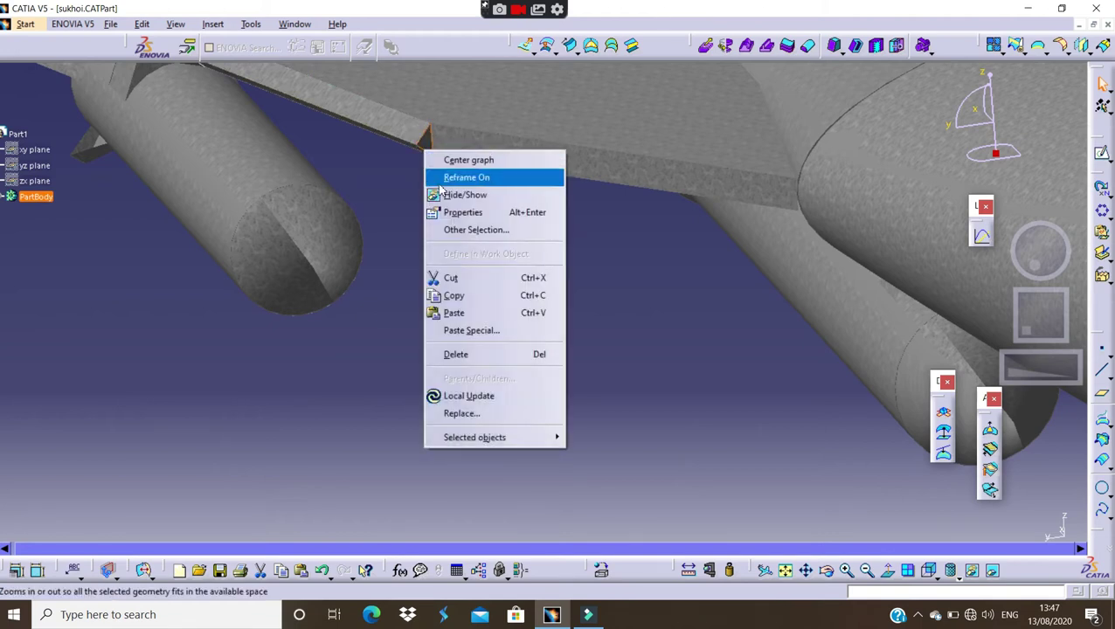
{"action": "left_click", "coordinate": [448, 193]}
{"action": "middle_click_drag", "start_coordinate": [1044, 309], "coordinate": [694, 284]}
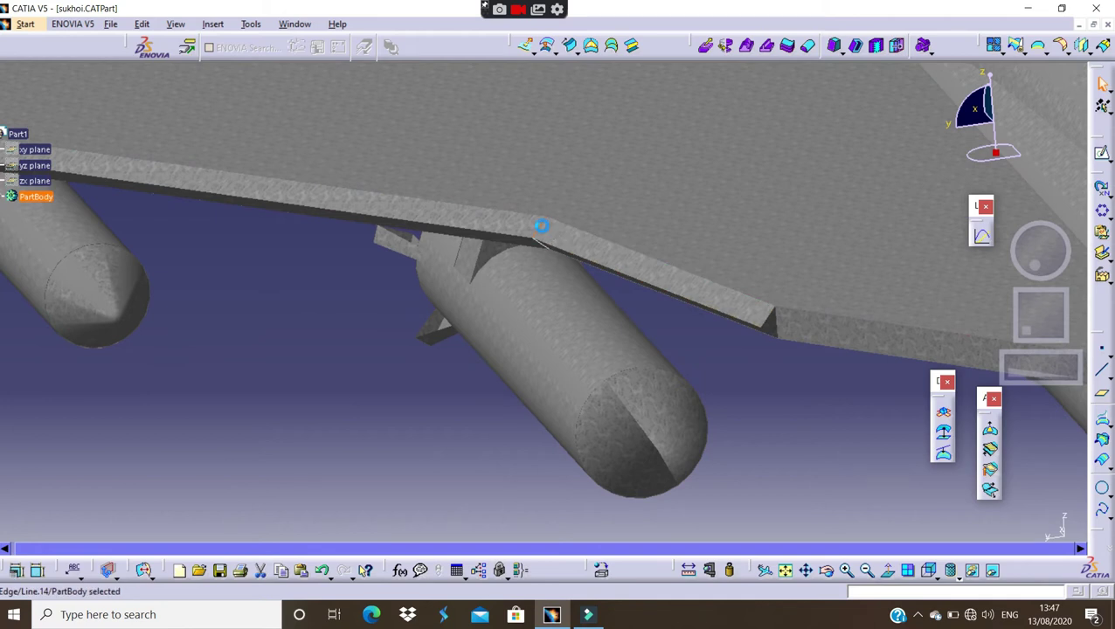
{"action": "right_click", "coordinate": [543, 237]}
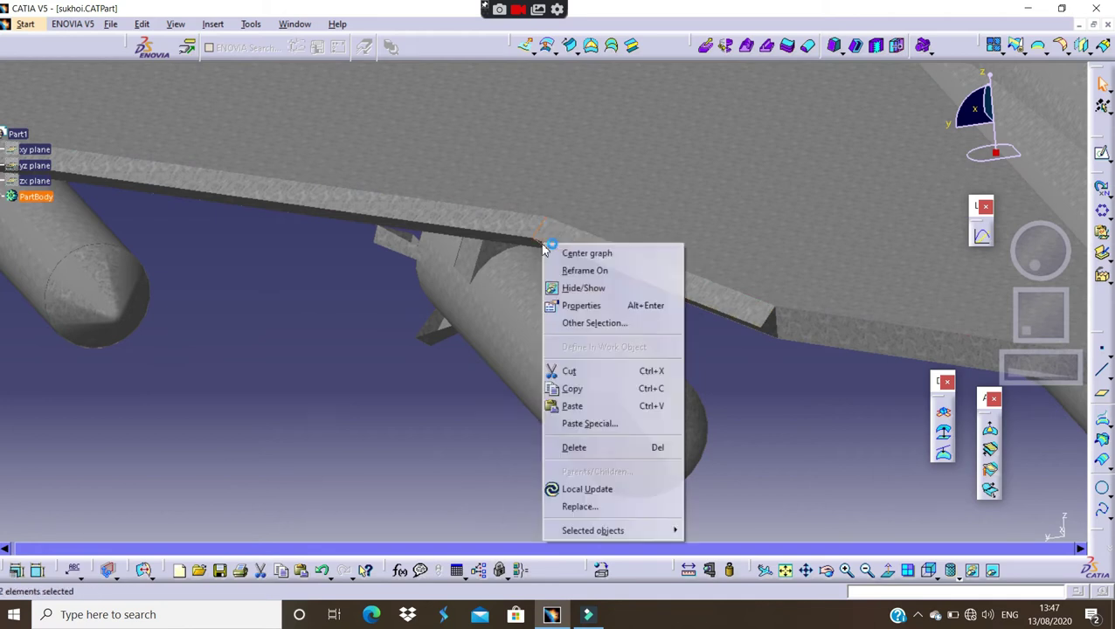
{"action": "left_click", "coordinate": [583, 286]}
Hide Line.11 on the wing's upper surface.
{"action": "middle_click_drag", "start_coordinate": [1035, 318], "coordinate": [1100, 356]}
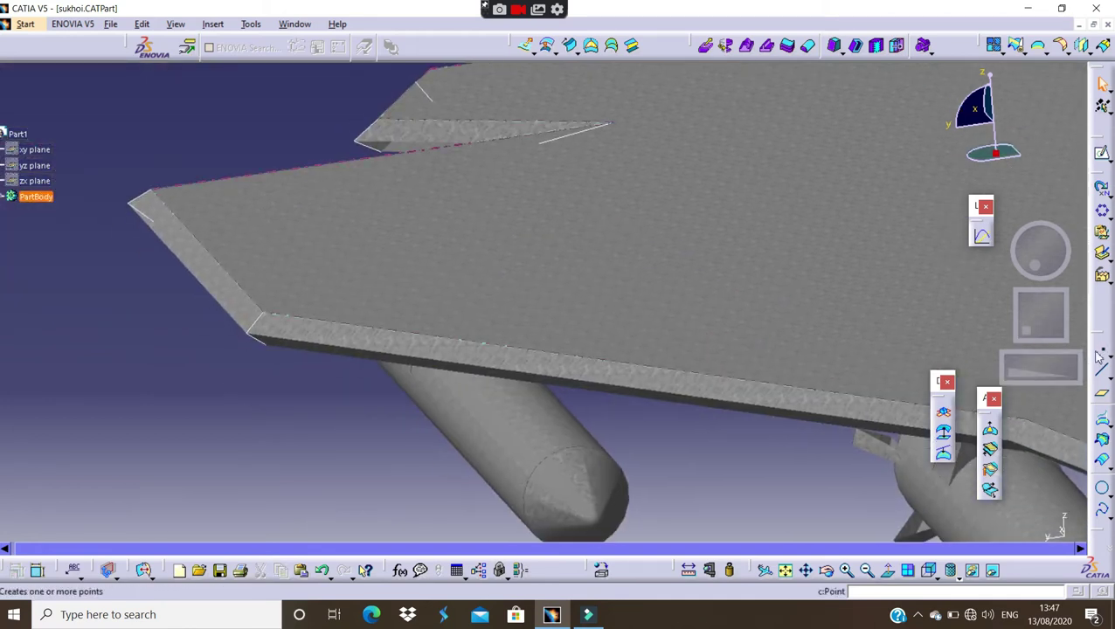
{"action": "middle_click_drag", "start_coordinate": [1015, 375], "coordinate": [725, 317]}
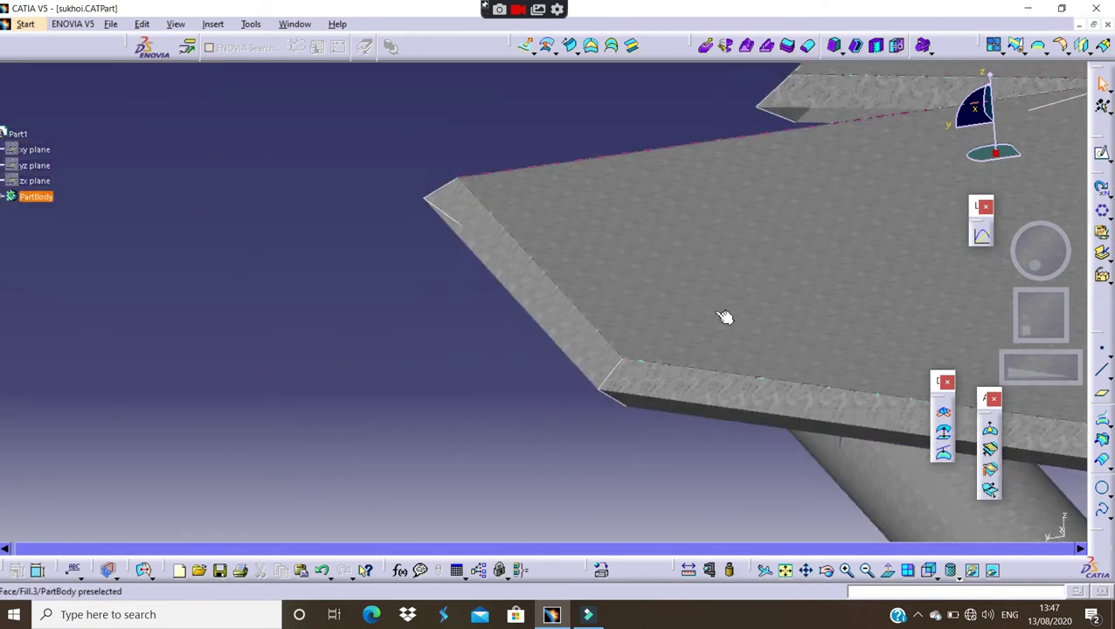
{"action": "right_click", "coordinate": [614, 392]}
{"action": "left_click", "coordinate": [655, 145]}
{"action": "left_click_drag", "start_coordinate": [1040, 319], "coordinate": [1007, 332]}
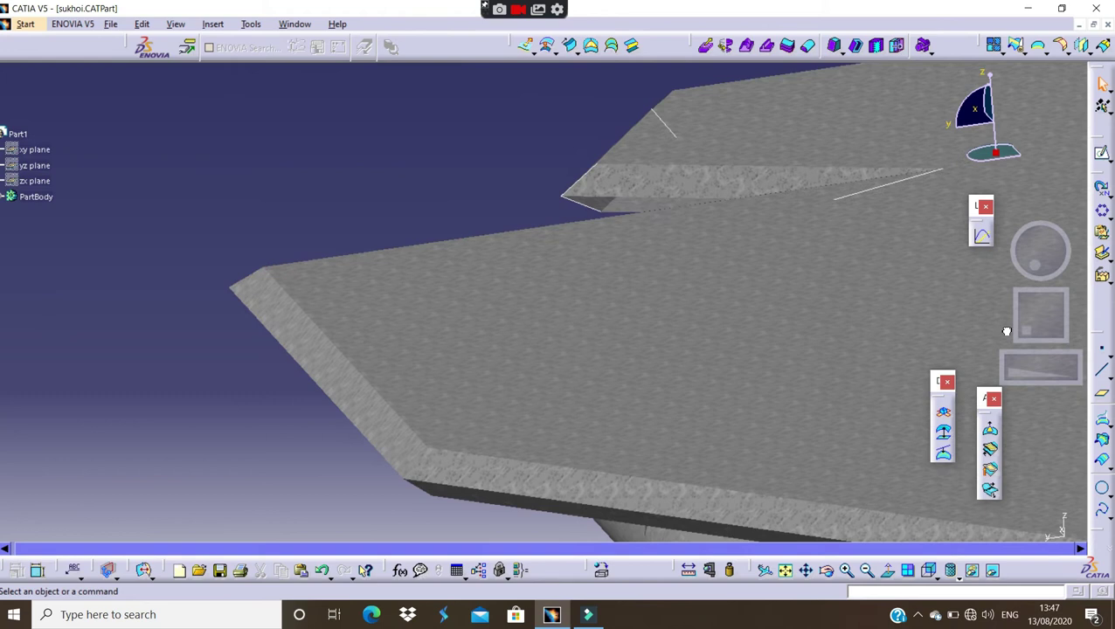
{"action": "right_click", "coordinate": [894, 181]}
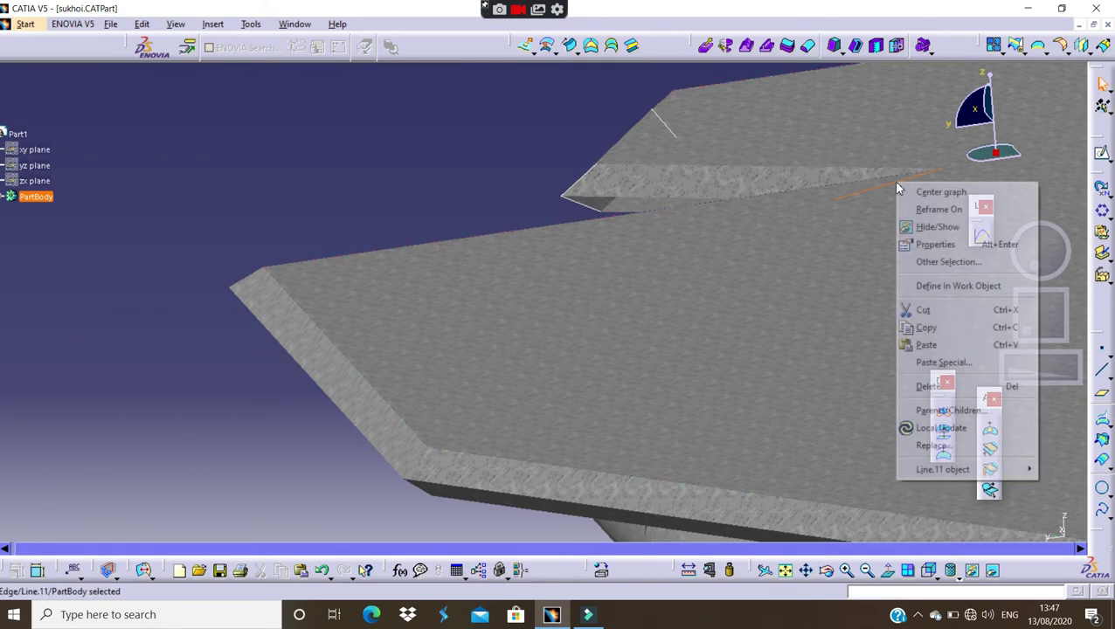
{"action": "left_click", "coordinate": [936, 228]}
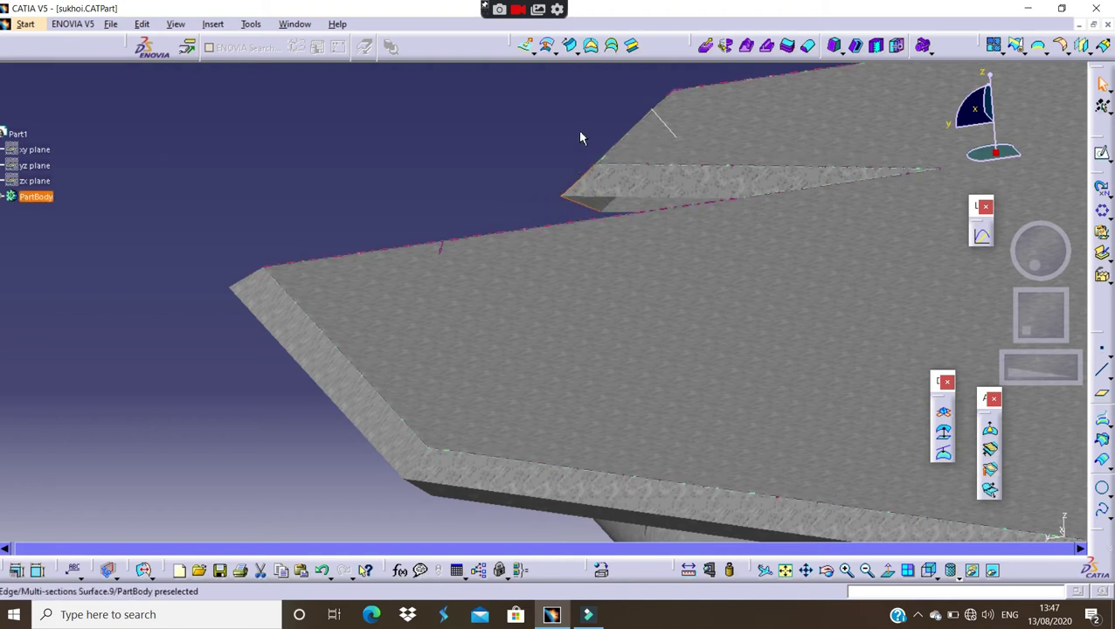
Hide the stray construction lines around the wing's notched edge.
{"action": "left_click", "coordinate": [1039, 254]}
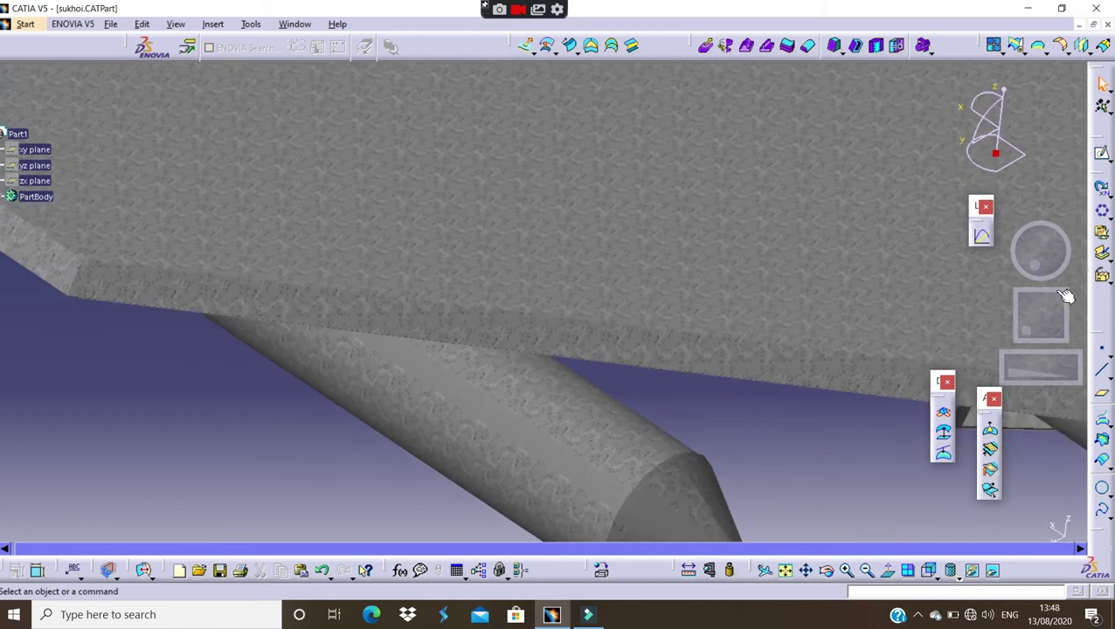
{"action": "left_click", "coordinate": [1045, 362]}
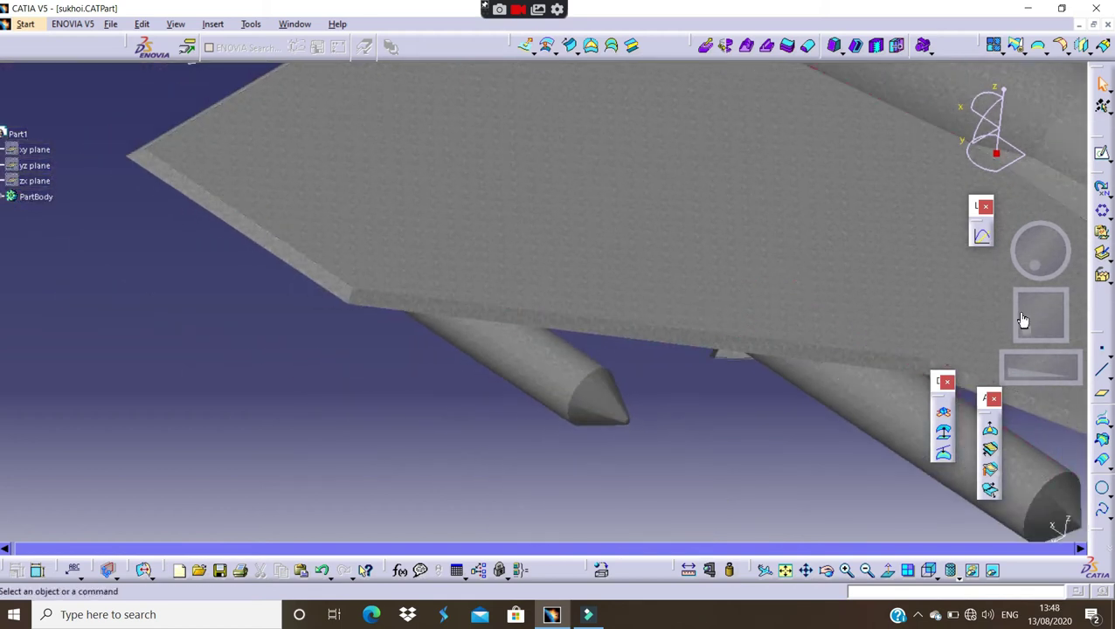
{"action": "left_click", "coordinate": [1022, 318]}
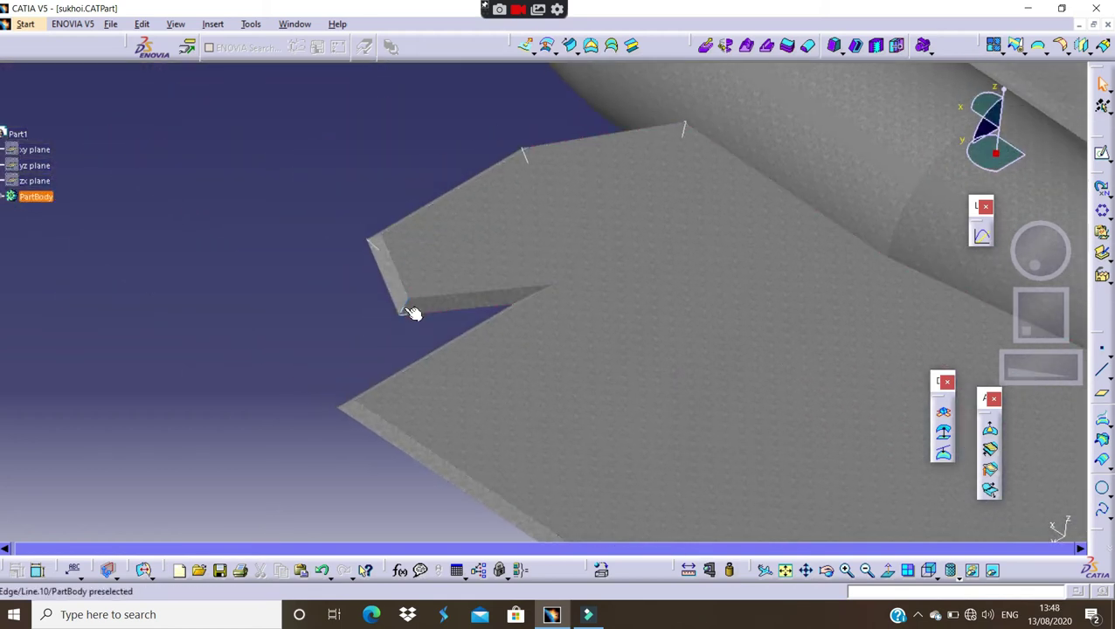
{"action": "left_click", "coordinate": [406, 310]}
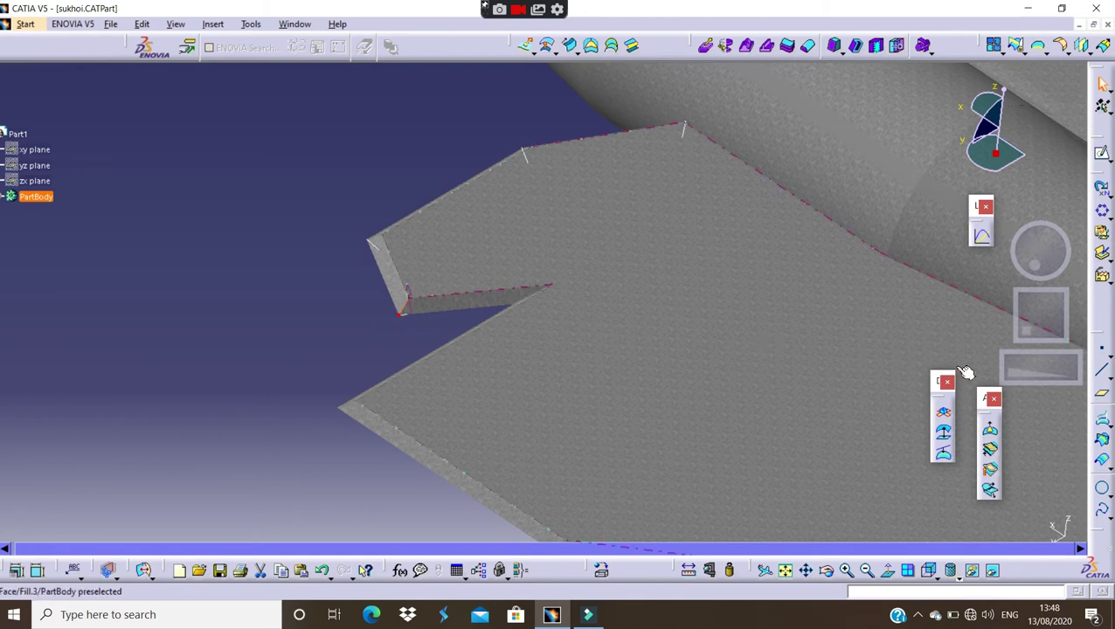
{"action": "middle_click_drag", "start_coordinate": [965, 373], "coordinate": [234, 361]}
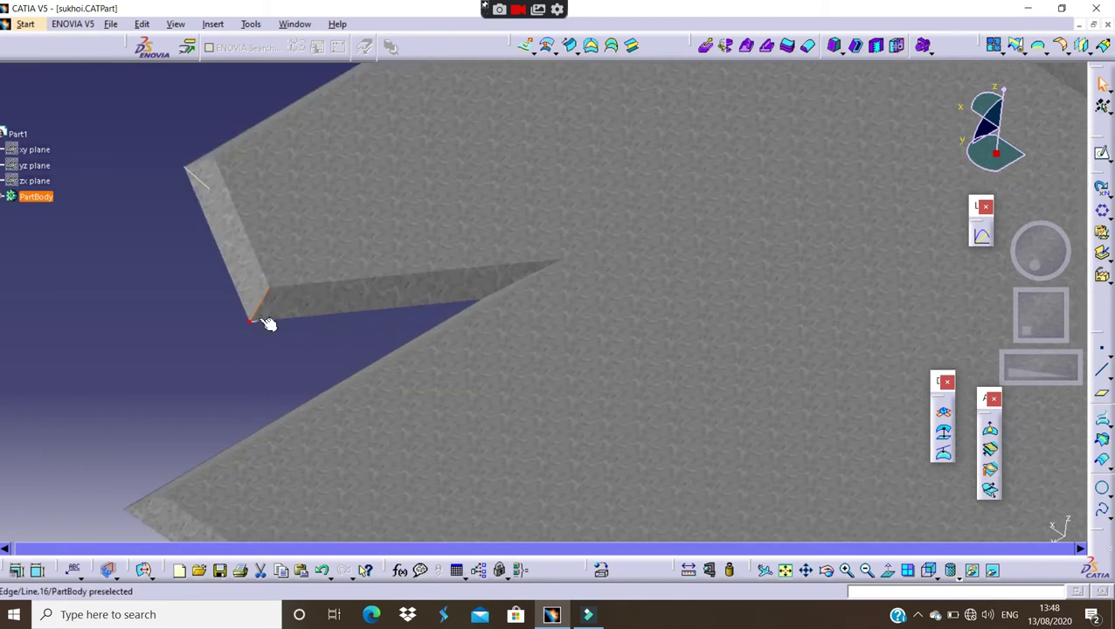
{"action": "right_click", "coordinate": [260, 323]}
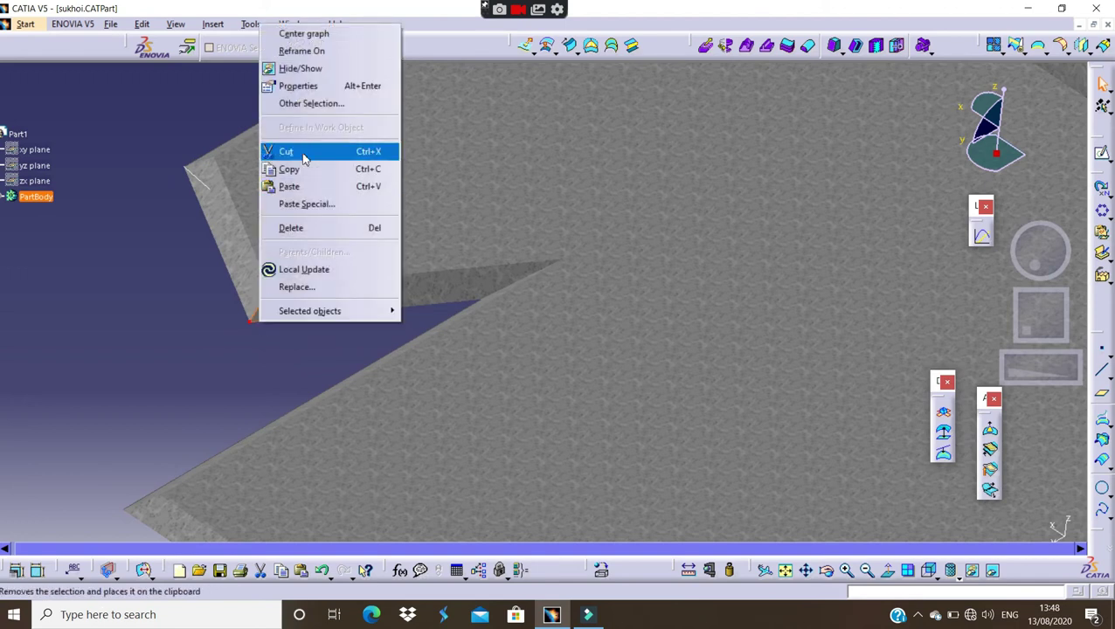
{"action": "left_click", "coordinate": [300, 70]}
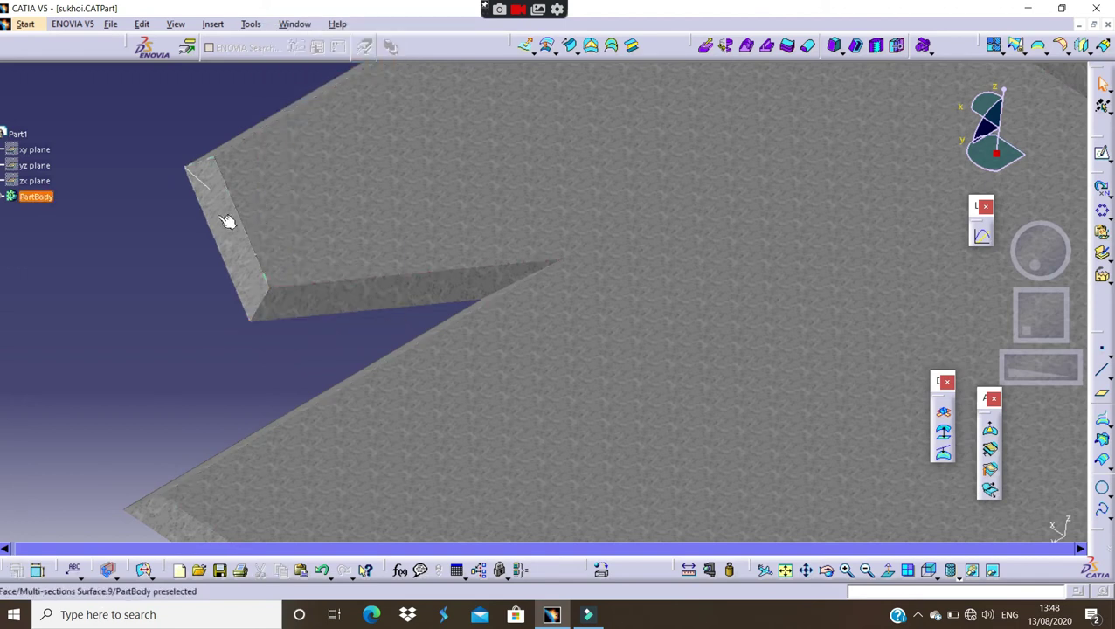
{"action": "right_click", "coordinate": [200, 177]}
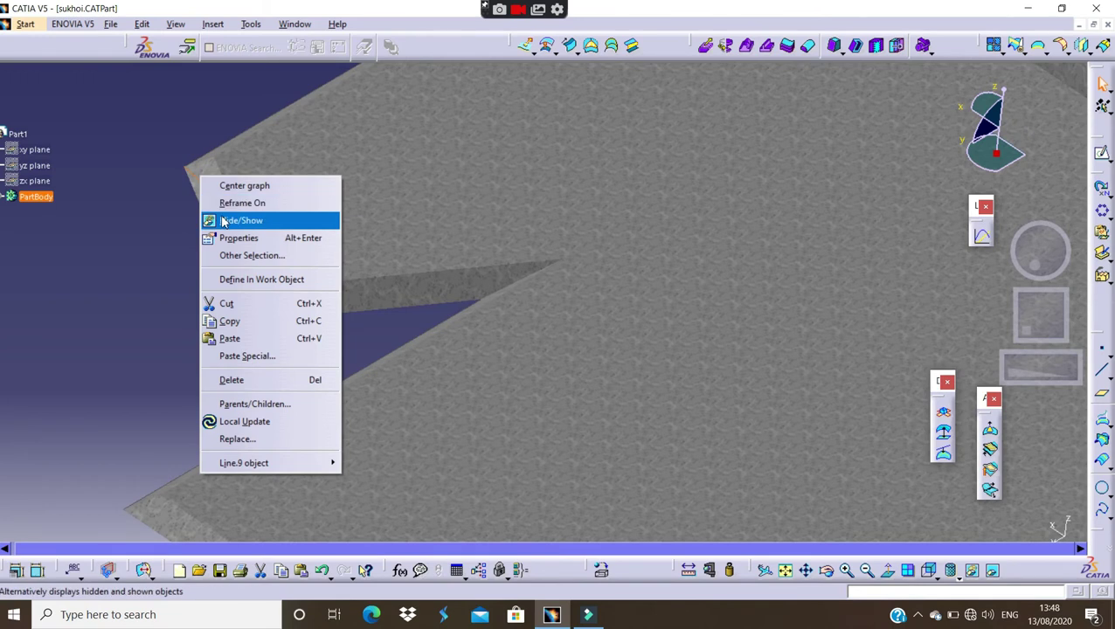
{"action": "left_click", "coordinate": [214, 218]}
Hide the two short construction lines at the wing corner edges.
{"action": "mouse_move", "coordinate": [986, 291]}
{"action": "middle_mouse_down"}
{"action": "mouse_move", "coordinate": [1022, 313]}
{"action": "mouse_move", "coordinate": [774, 317]}
{"action": "middle_mouse_up"}
{"action": "left_click", "coordinate": [669, 197]}
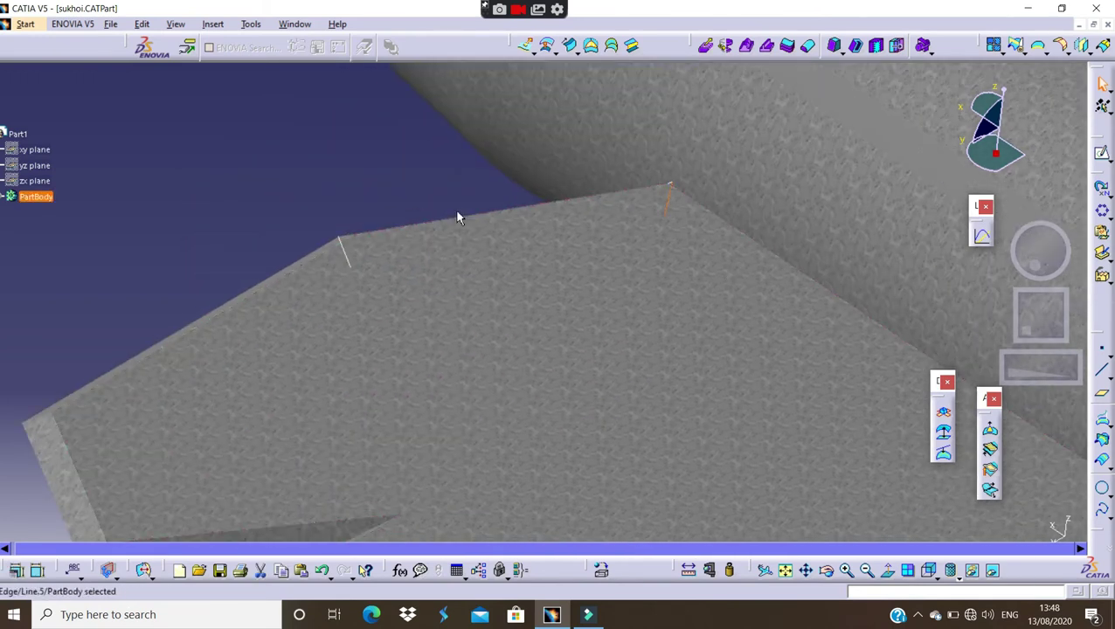
{"action": "left_click", "coordinate": [363, 259], "text": "ctrl"}
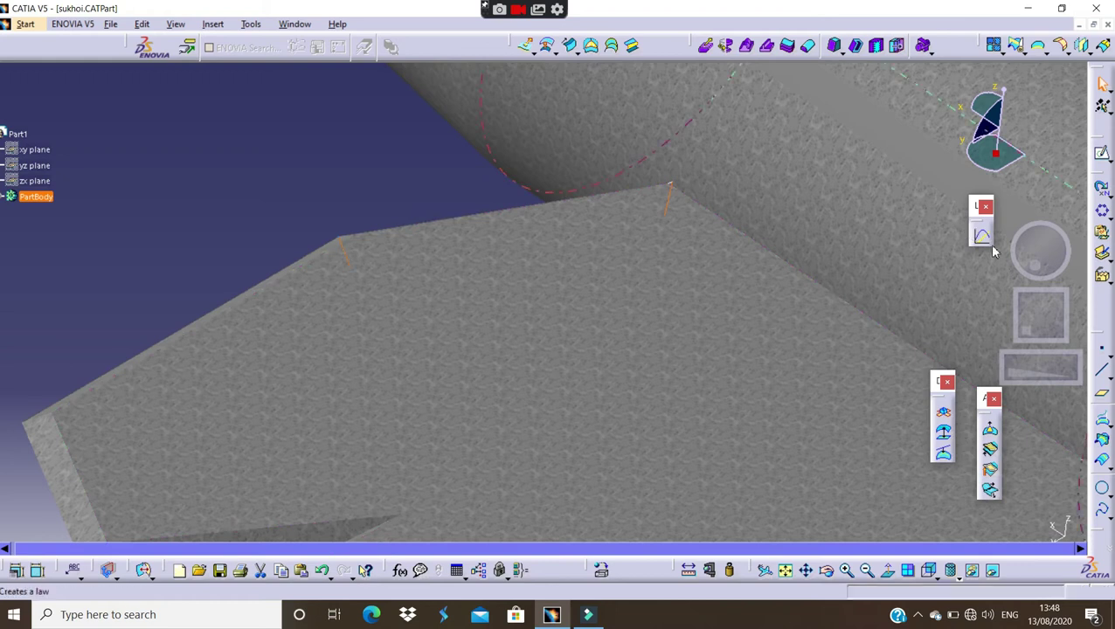
{"action": "middle_click_drag", "start_coordinate": [363, 260], "coordinate": [1035, 269]}
{"action": "mouse_move", "coordinate": [1049, 312]}
{"action": "middle_mouse_down"}
{"action": "mouse_move", "coordinate": [1040, 250]}
{"action": "mouse_move", "coordinate": [1051, 271]}
{"action": "middle_mouse_up"}
{"action": "middle_click_drag", "start_coordinate": [1046, 322], "coordinate": [1040, 263]}
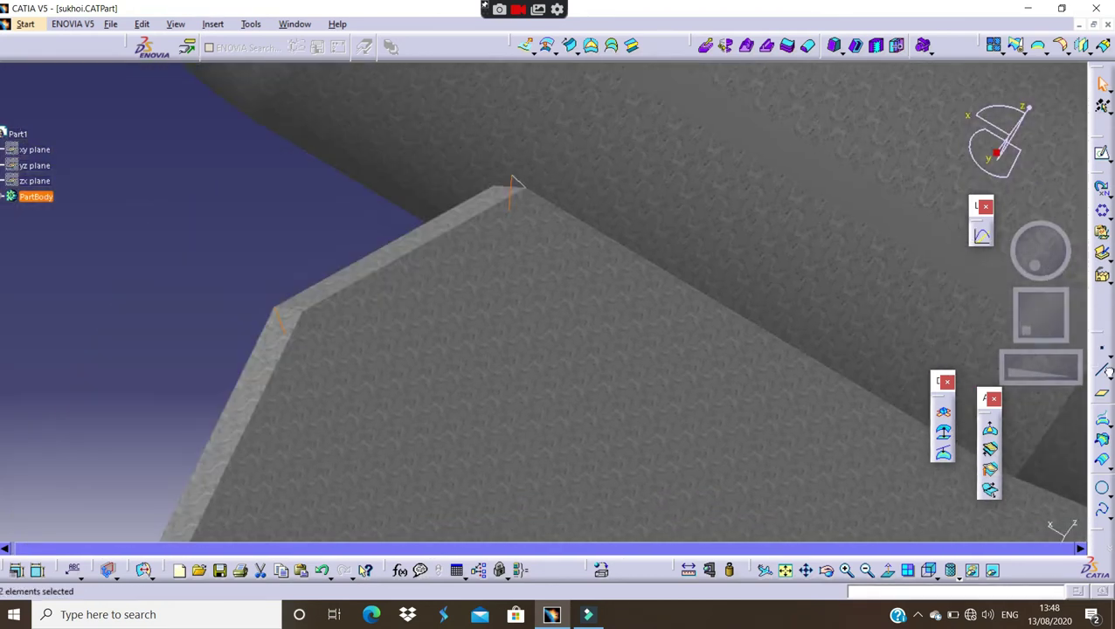
{"action": "right_click", "coordinate": [572, 203]}
{"action": "left_click", "coordinate": [612, 247]}
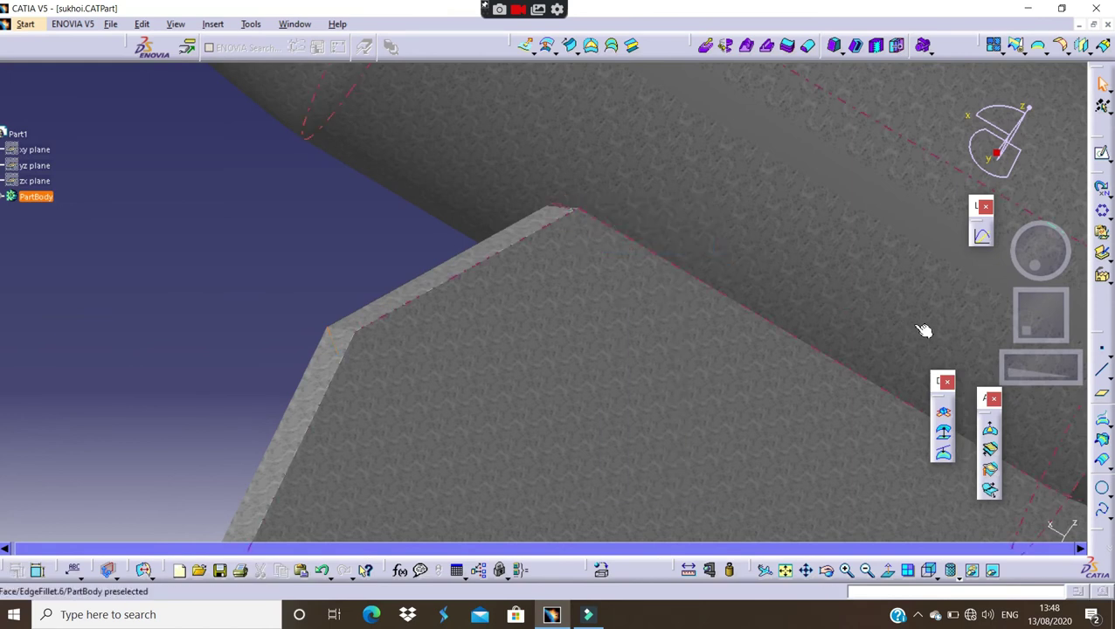
Orbit out to a front three-quarter view of the cleaned-up jet.
{"action": "mouse_move", "coordinate": [988, 275]}
{"action": "middle_mouse_down"}
{"action": "mouse_move", "coordinate": [1023, 319]}
{"action": "mouse_move", "coordinate": [1111, 299]}
{"action": "middle_mouse_up"}
{"action": "mouse_move", "coordinate": [1033, 367]}
{"action": "middle_mouse_down"}
{"action": "mouse_move", "coordinate": [916, 373]}
{"action": "mouse_move", "coordinate": [1034, 365]}
{"action": "mouse_move", "coordinate": [1038, 266]}
{"action": "mouse_move", "coordinate": [985, 247]}
{"action": "mouse_move", "coordinate": [1066, 337]}
{"action": "mouse_move", "coordinate": [929, 319]}
{"action": "mouse_move", "coordinate": [1037, 355]}
{"action": "mouse_move", "coordinate": [1024, 364]}
{"action": "mouse_move", "coordinate": [1031, 259]}
{"action": "mouse_move", "coordinate": [1019, 207]}
{"action": "middle_mouse_up"}
{"action": "mouse_move", "coordinate": [1036, 259]}
{"action": "left_mouse_down"}
{"action": "mouse_move", "coordinate": [1006, 265]}
{"action": "mouse_move", "coordinate": [1032, 238]}
{"action": "mouse_move", "coordinate": [1045, 249]}
{"action": "mouse_move", "coordinate": [982, 259]}
{"action": "left_mouse_up"}
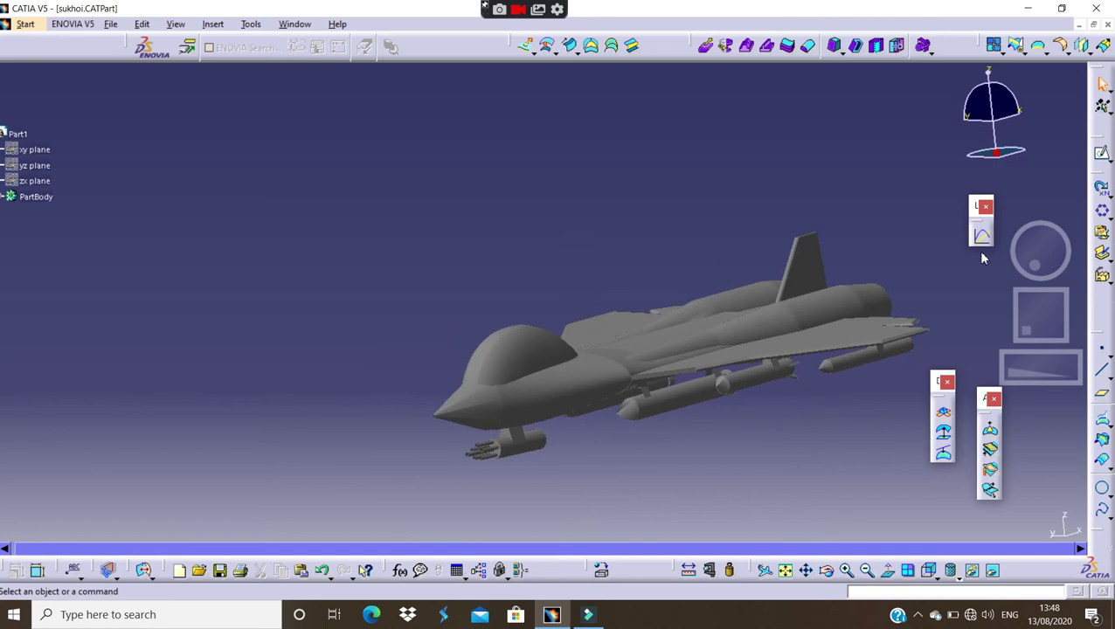
Apply PVC from the Default Material Catalog's Construction tab to the jet's PartBody.
{"action": "left_click_drag", "start_coordinate": [1049, 251], "coordinate": [1033, 273]}
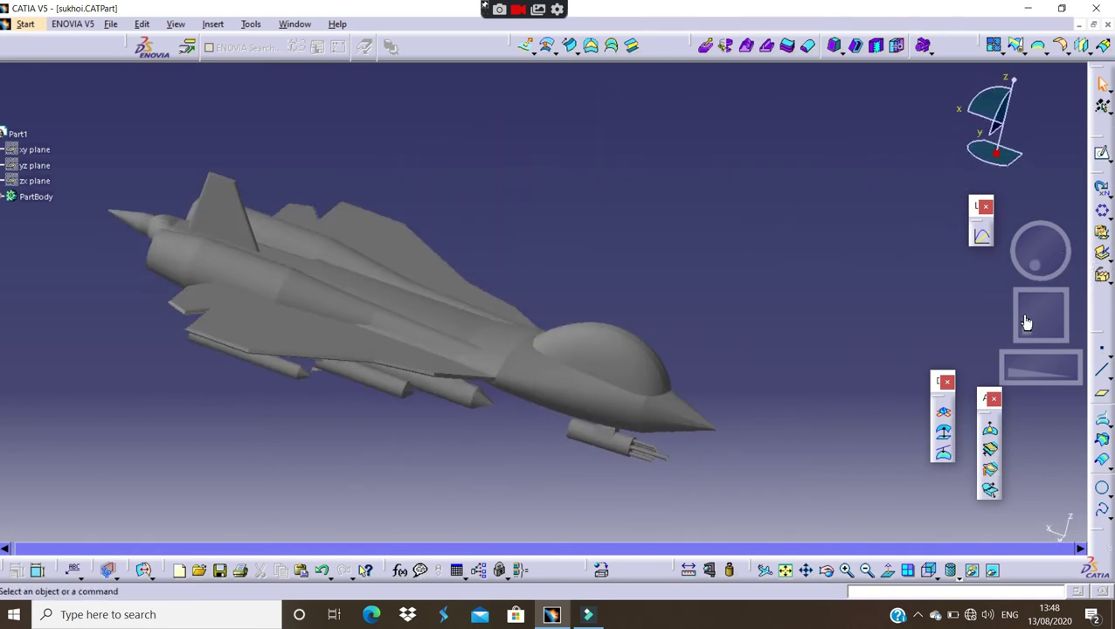
{"action": "left_click_drag", "start_coordinate": [1025, 318], "coordinate": [1043, 309]}
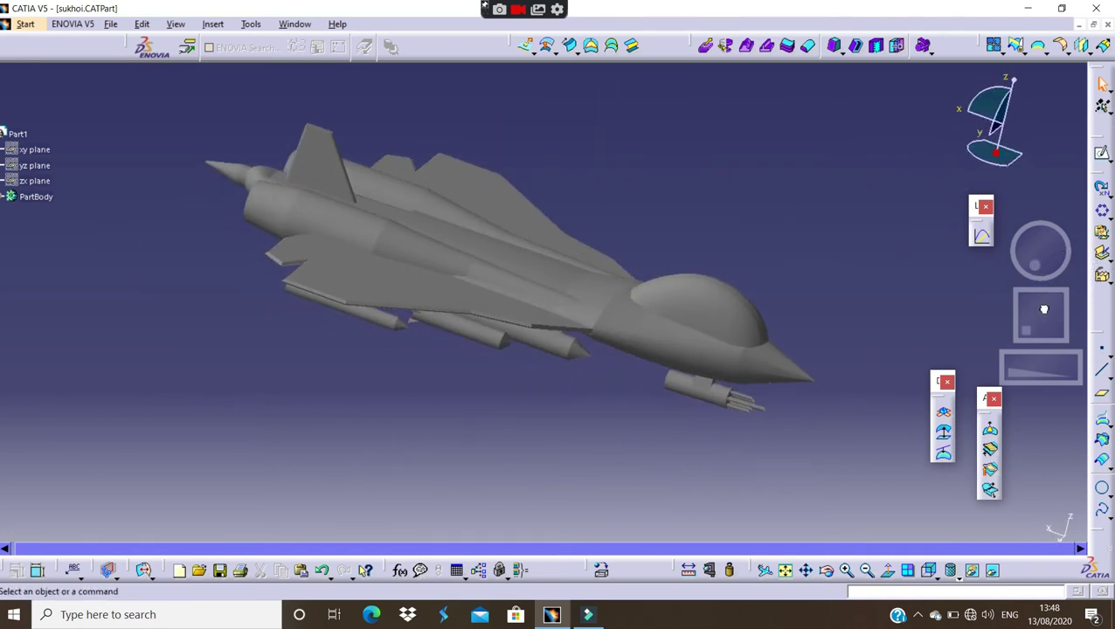
{"action": "left_click", "coordinate": [604, 571]}
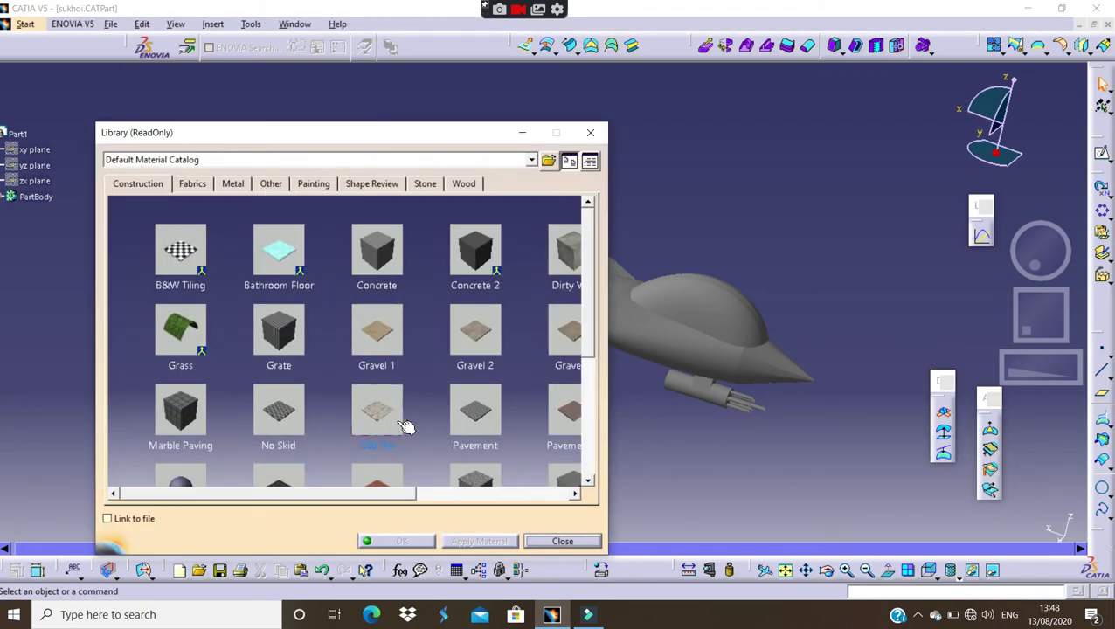
{"action": "middle_click_drag", "start_coordinate": [447, 440], "coordinate": [425, 267]}
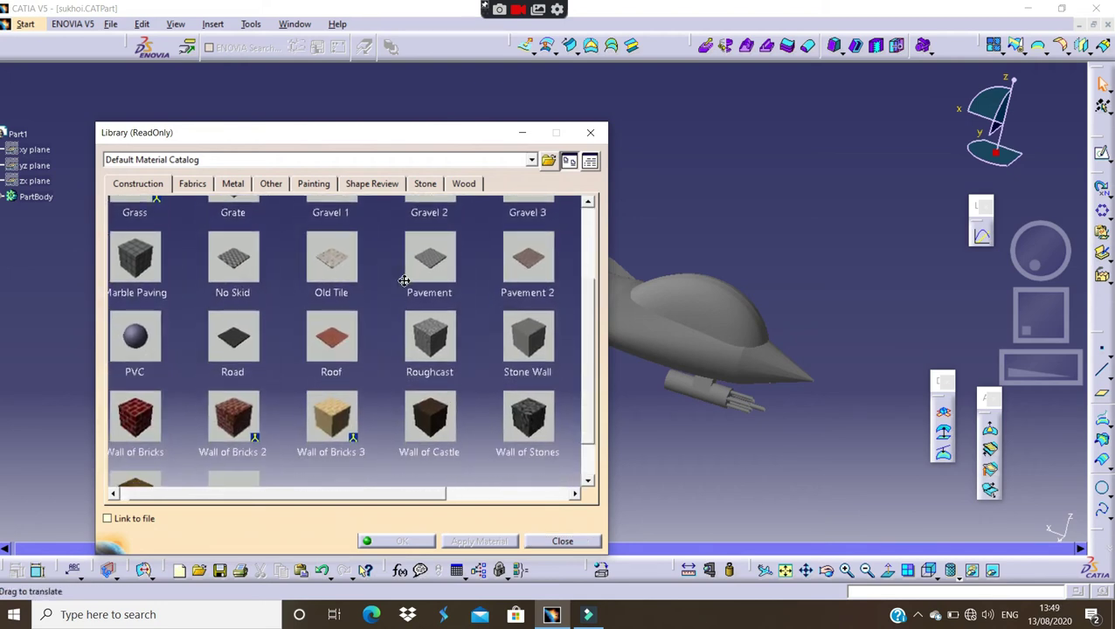
{"action": "middle_click_drag", "start_coordinate": [424, 266], "coordinate": [399, 218]}
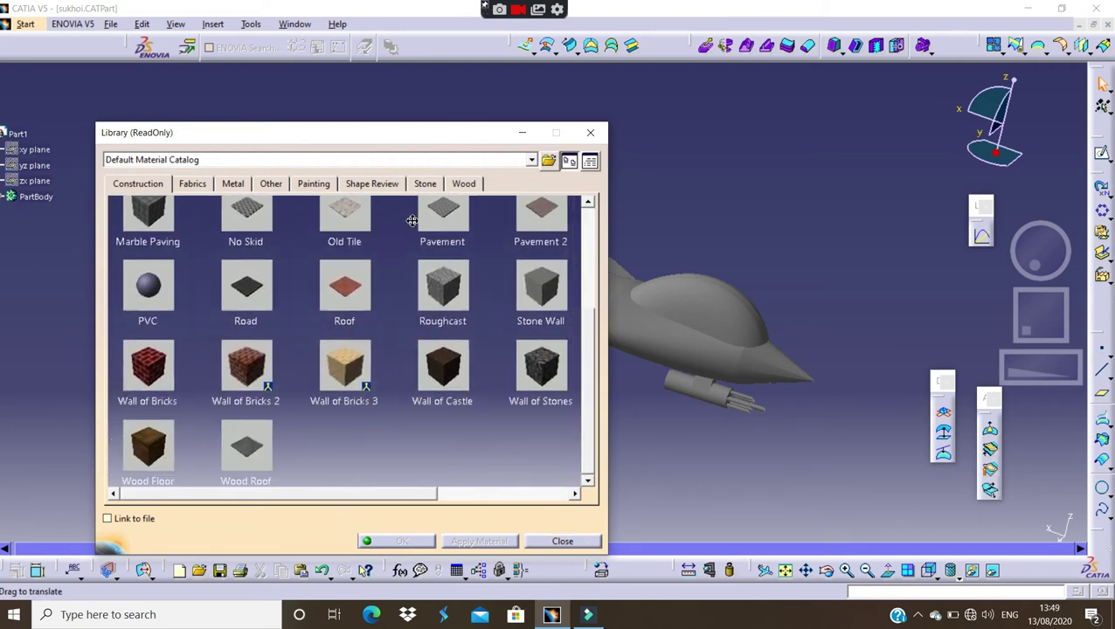
{"action": "left_click", "coordinate": [26, 199]}
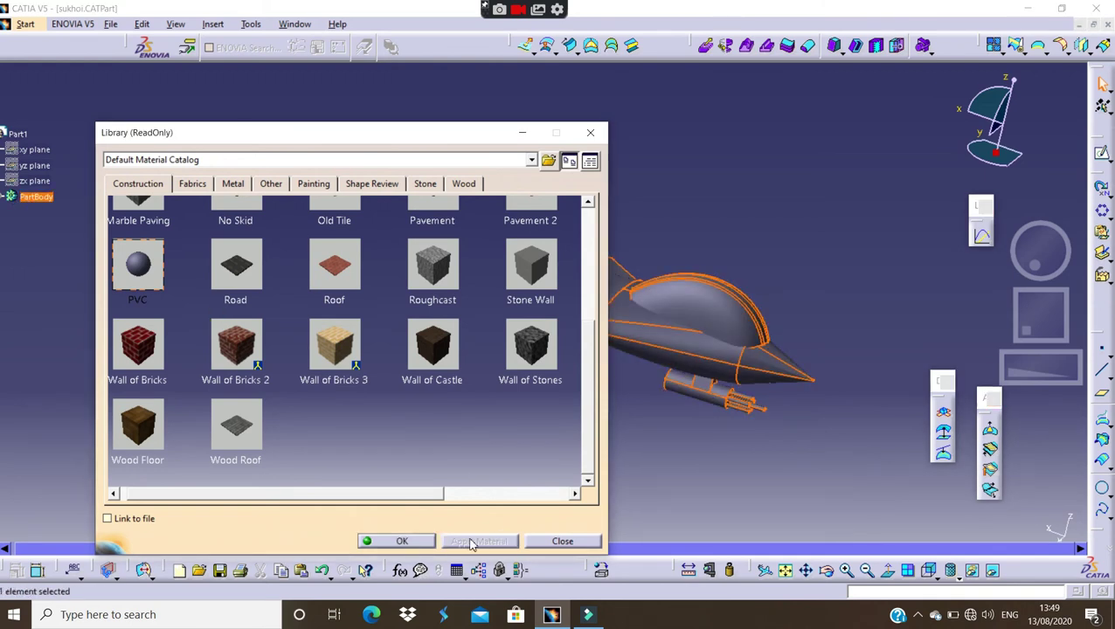
{"action": "left_click", "coordinate": [416, 544]}
{"action": "mouse_move", "coordinate": [1048, 262]}
{"action": "left_mouse_down"}
{"action": "mouse_move", "coordinate": [1053, 231]}
{"action": "mouse_move", "coordinate": [1037, 325]}
{"action": "mouse_move", "coordinate": [1032, 313]}
{"action": "left_mouse_up"}
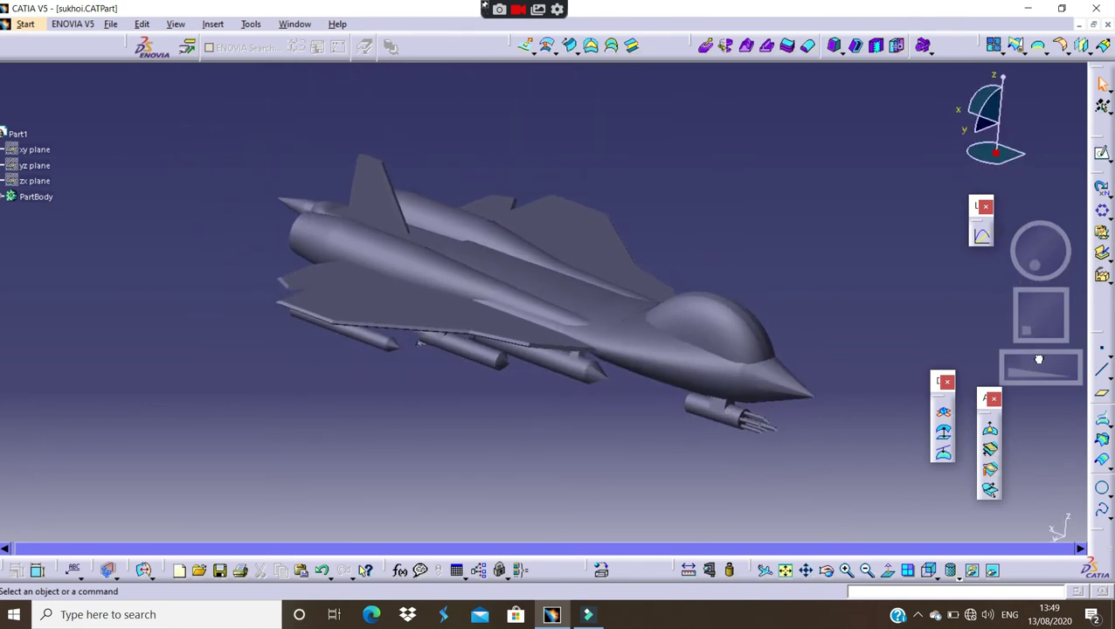
{"action": "left_click_drag", "start_coordinate": [1028, 258], "coordinate": [1036, 275]}
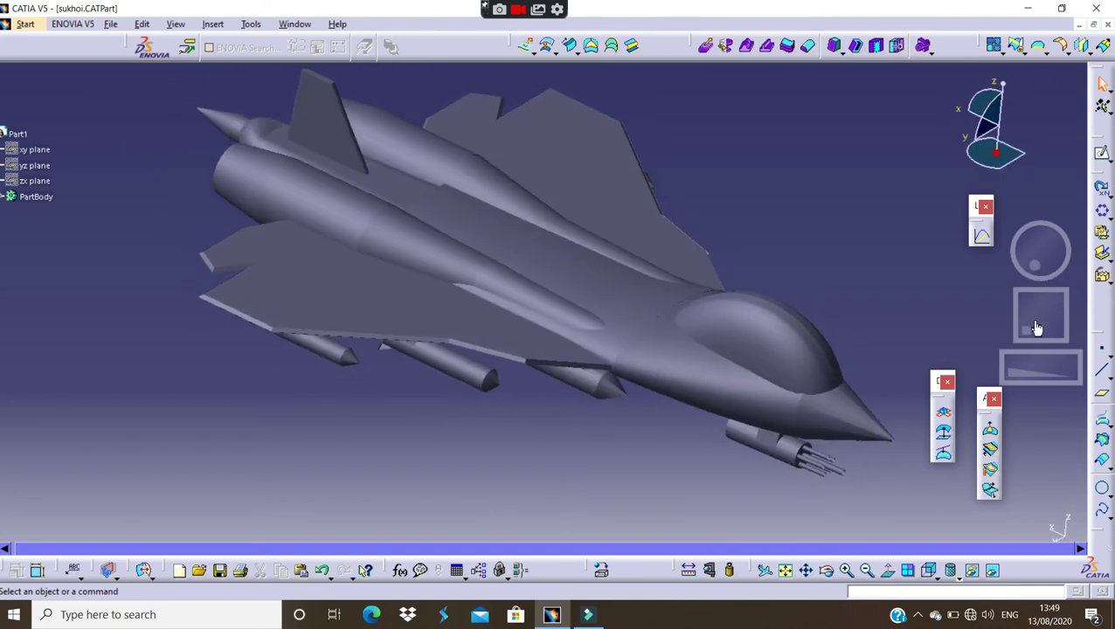
{"action": "left_click_drag", "start_coordinate": [1035, 323], "coordinate": [1035, 339]}
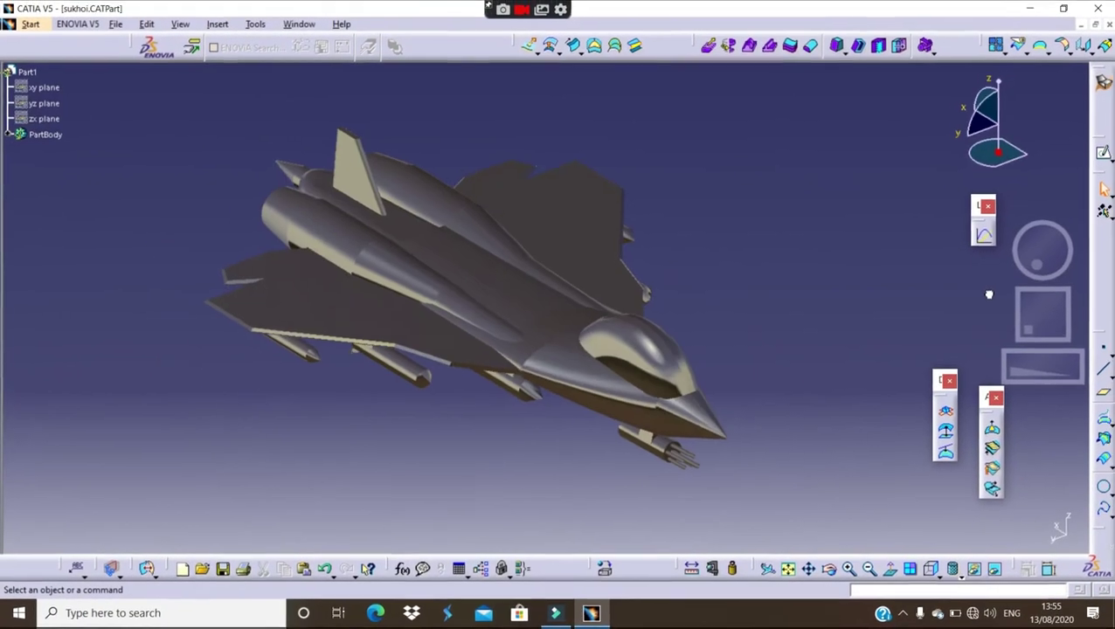
{"action": "mouse_move", "coordinate": [989, 295]}
{"action": "middle_mouse_down"}
{"action": "mouse_move", "coordinate": [1018, 303]}
{"action": "mouse_move", "coordinate": [998, 306]}
{"action": "mouse_move", "coordinate": [1013, 291]}
{"action": "middle_mouse_up"}
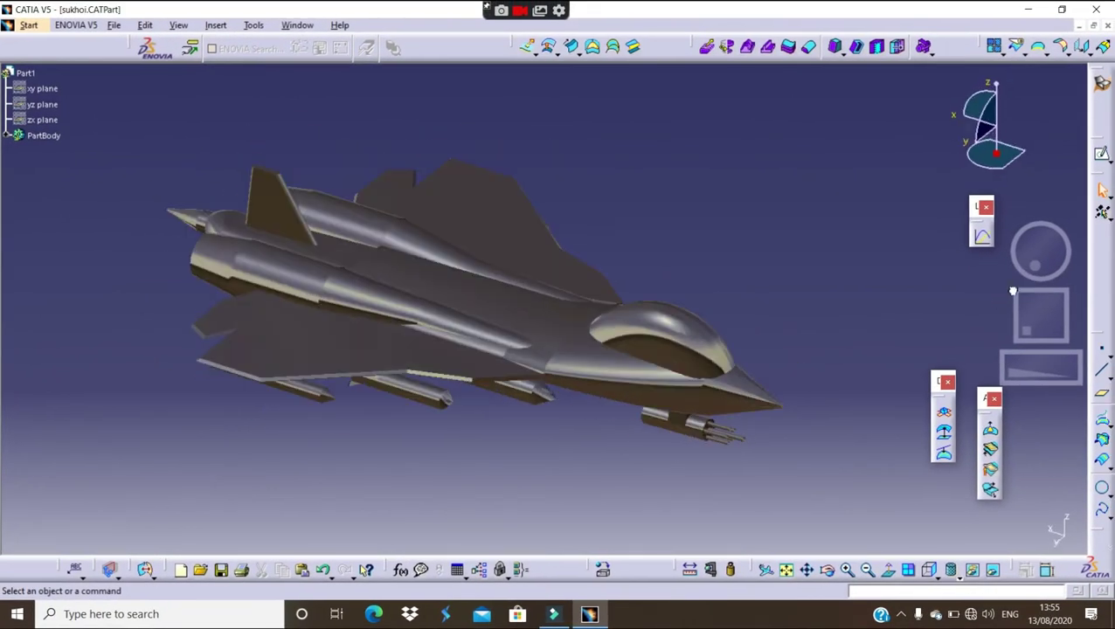
{"action": "mouse_move", "coordinate": [1024, 339]}
{"action": "middle_mouse_down"}
{"action": "mouse_move", "coordinate": [1035, 363]}
{"action": "mouse_move", "coordinate": [1028, 326]}
{"action": "mouse_move", "coordinate": [1049, 373]}
{"action": "mouse_move", "coordinate": [1036, 371]}
{"action": "middle_mouse_up"}
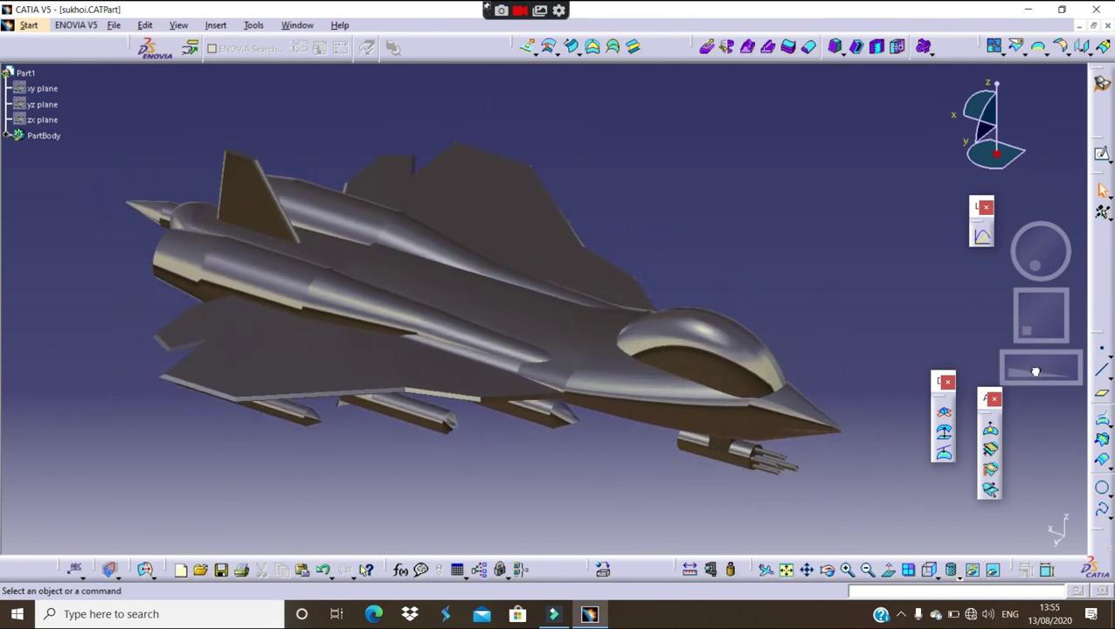
{"action": "mouse_move", "coordinate": [1036, 255]}
{"action": "left_mouse_down"}
{"action": "mouse_move", "coordinate": [1033, 243]}
{"action": "mouse_move", "coordinate": [1037, 262]}
{"action": "left_mouse_up"}
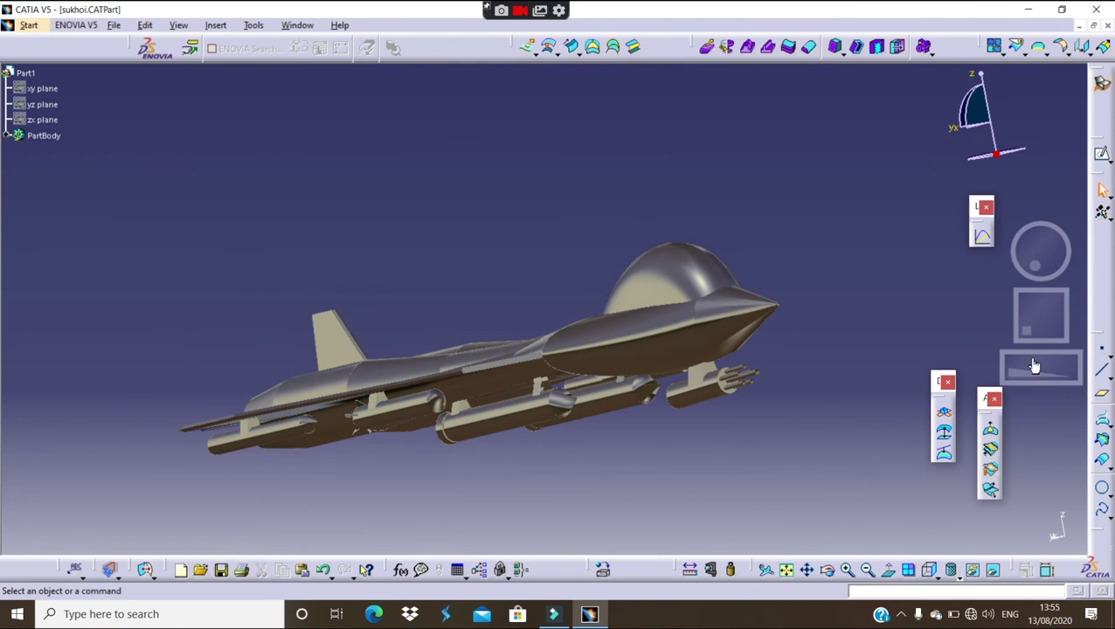
{"action": "mouse_move", "coordinate": [1003, 373]}
{"action": "middle_mouse_down", "text": "ctrl"}
{"action": "mouse_move", "coordinate": [1046, 331]}
{"action": "mouse_move", "coordinate": [981, 231]}
{"action": "mouse_move", "coordinate": [921, 252]}
{"action": "mouse_move", "coordinate": [990, 317]}
{"action": "middle_mouse_up", "text": "ctrl"}
{"action": "mouse_move", "coordinate": [1039, 249]}
{"action": "left_mouse_down"}
{"action": "mouse_move", "coordinate": [1005, 241]}
{"action": "mouse_move", "coordinate": [1020, 245]}
{"action": "mouse_move", "coordinate": [1039, 226]}
{"action": "mouse_move", "coordinate": [1042, 311]}
{"action": "left_mouse_up"}
{"action": "left_click_drag", "start_coordinate": [1066, 367], "coordinate": [893, 371]}
{"action": "mouse_move", "coordinate": [1009, 331]}
{"action": "left_mouse_down"}
{"action": "mouse_move", "coordinate": [1076, 326]}
{"action": "mouse_move", "coordinate": [1078, 264]}
{"action": "mouse_move", "coordinate": [1046, 252]}
{"action": "mouse_move", "coordinate": [1052, 241]}
{"action": "left_mouse_up"}
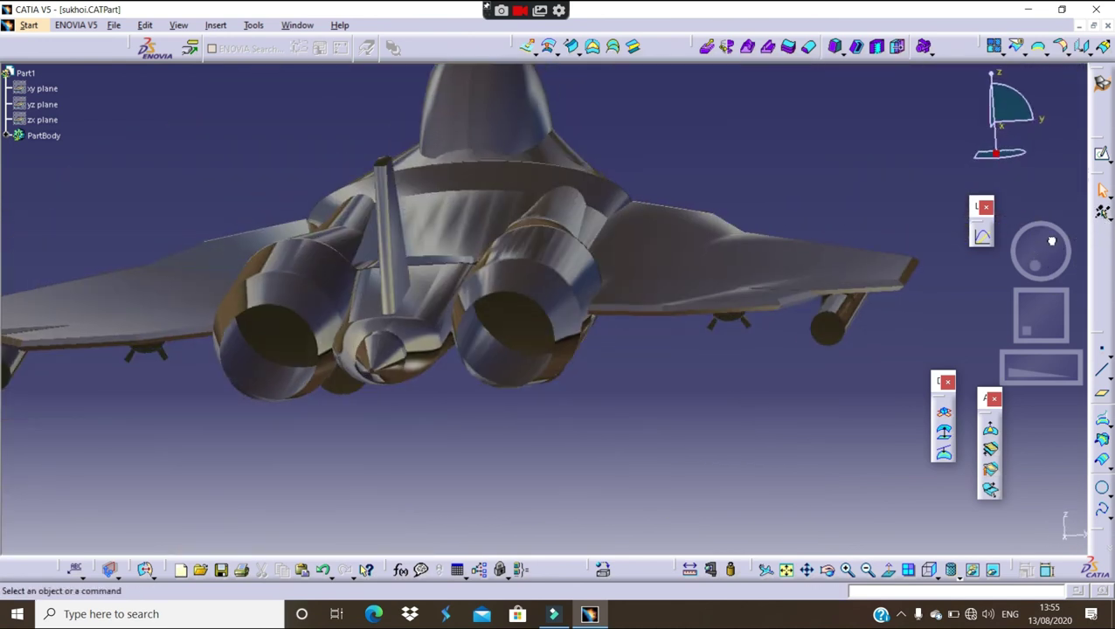
{"action": "left_click_drag", "start_coordinate": [1031, 317], "coordinate": [1041, 351]}
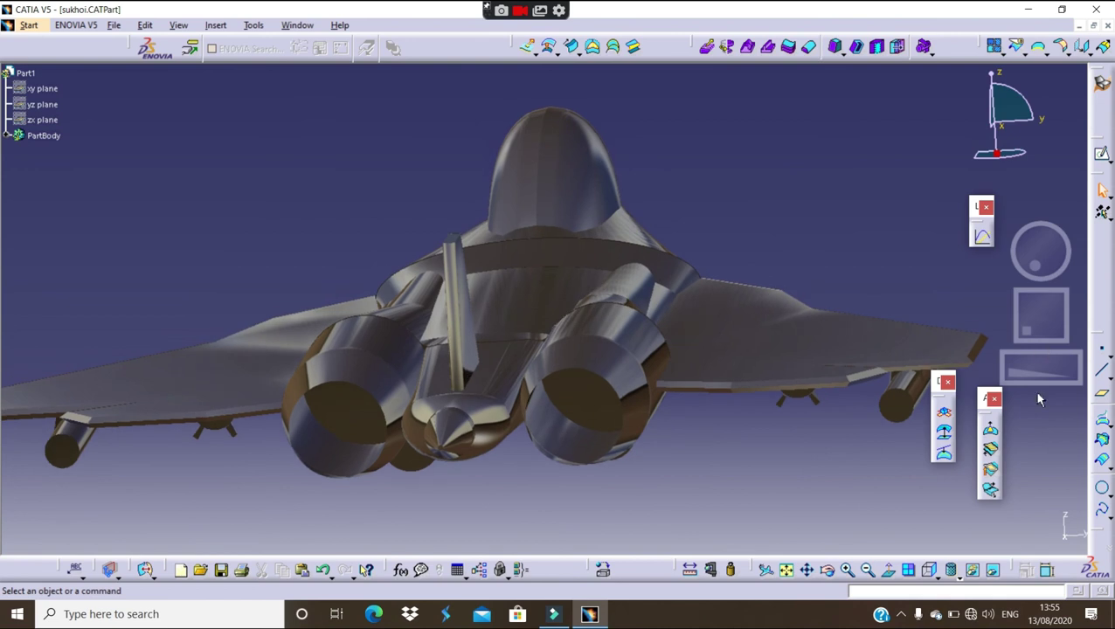
{"action": "mouse_move", "coordinate": [1042, 271]}
{"action": "left_mouse_down"}
{"action": "mouse_move", "coordinate": [1084, 265]}
{"action": "mouse_move", "coordinate": [1053, 254]}
{"action": "mouse_move", "coordinate": [942, 284]}
{"action": "left_mouse_up"}
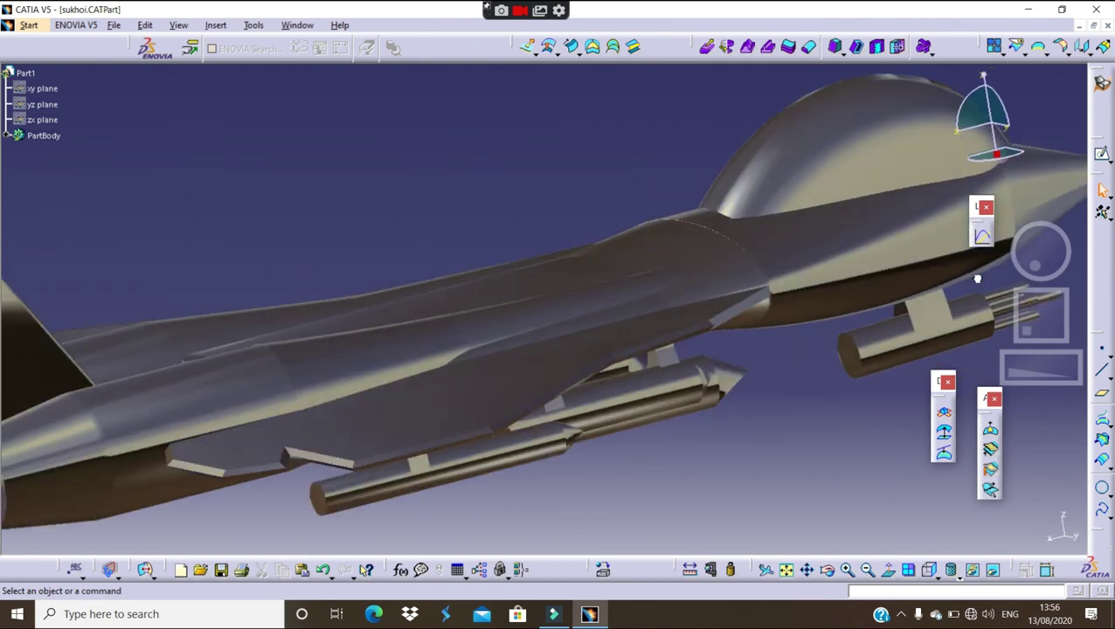
{"action": "mouse_move", "coordinate": [1049, 252]}
{"action": "left_mouse_down"}
{"action": "mouse_move", "coordinate": [1005, 276]}
{"action": "mouse_move", "coordinate": [953, 282]}
{"action": "mouse_move", "coordinate": [1019, 306]}
{"action": "mouse_move", "coordinate": [1028, 321]}
{"action": "left_mouse_up"}
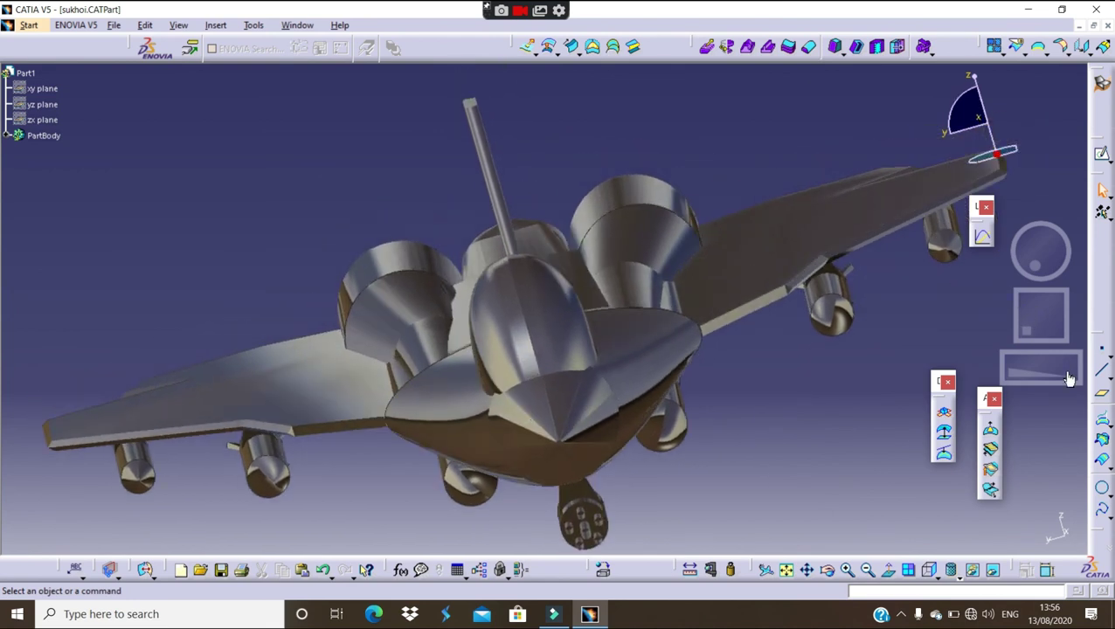
{"action": "left_click_drag", "start_coordinate": [1070, 378], "coordinate": [1058, 378]}
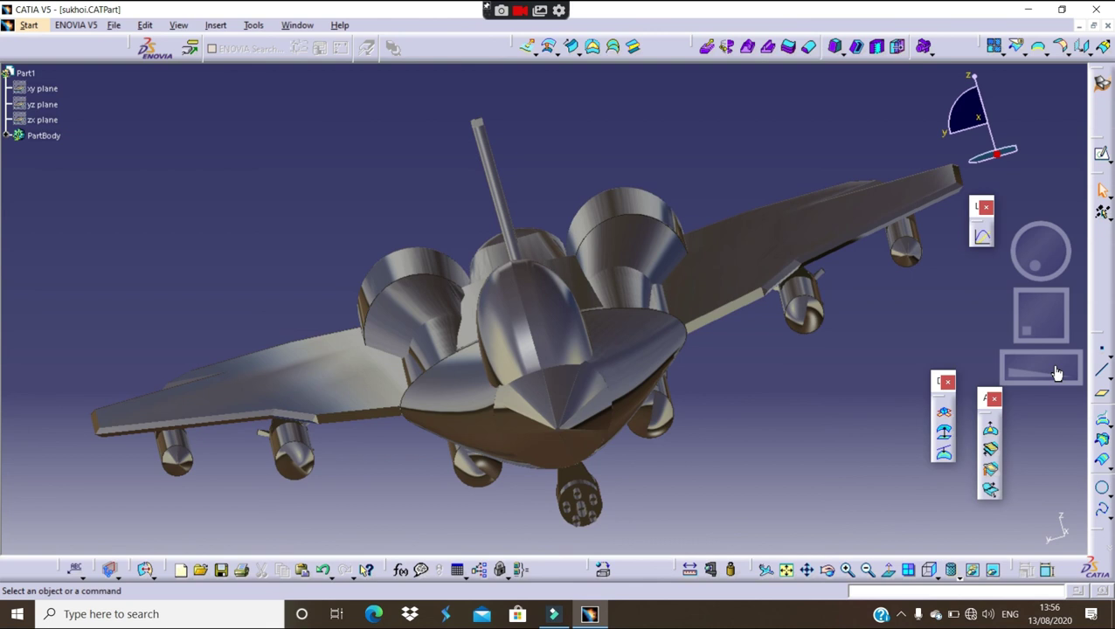